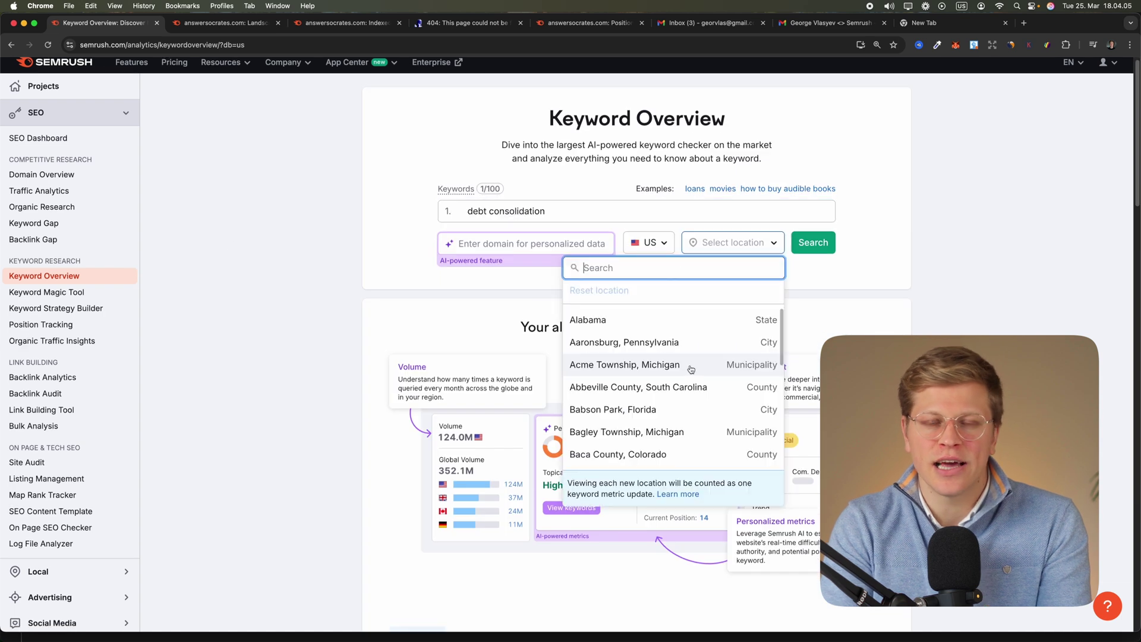
- Run the Keyword Overview search for 'debt consolidation' in the US database
click(826, 244)
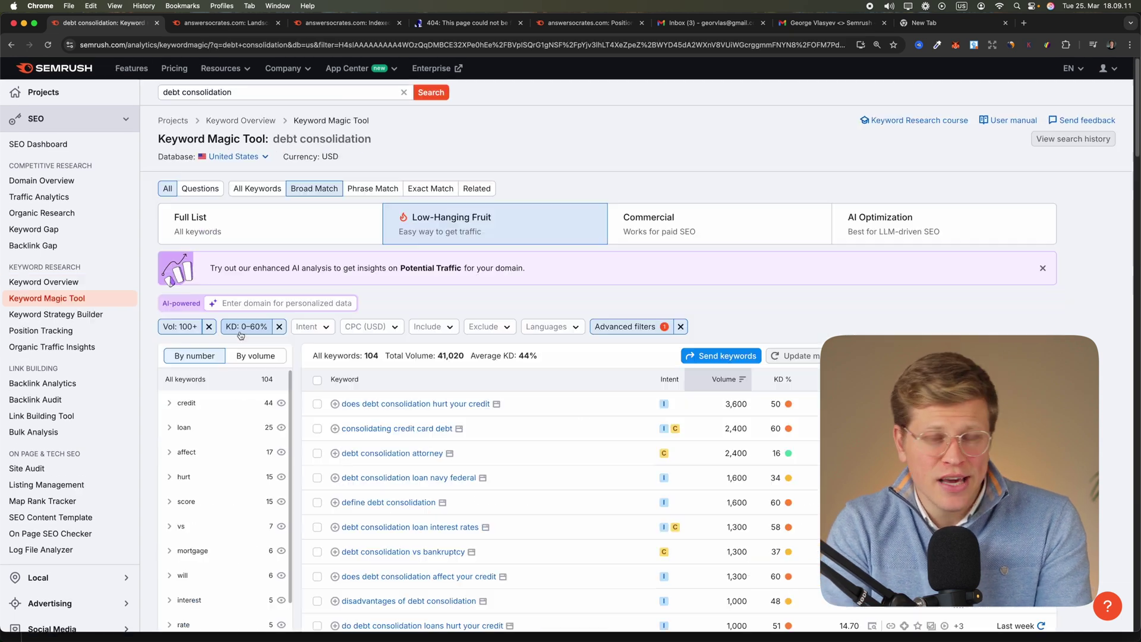
- Scroll through the debt consolidation keyword list and its topic clusters
scroll(383, 347, down, 1)
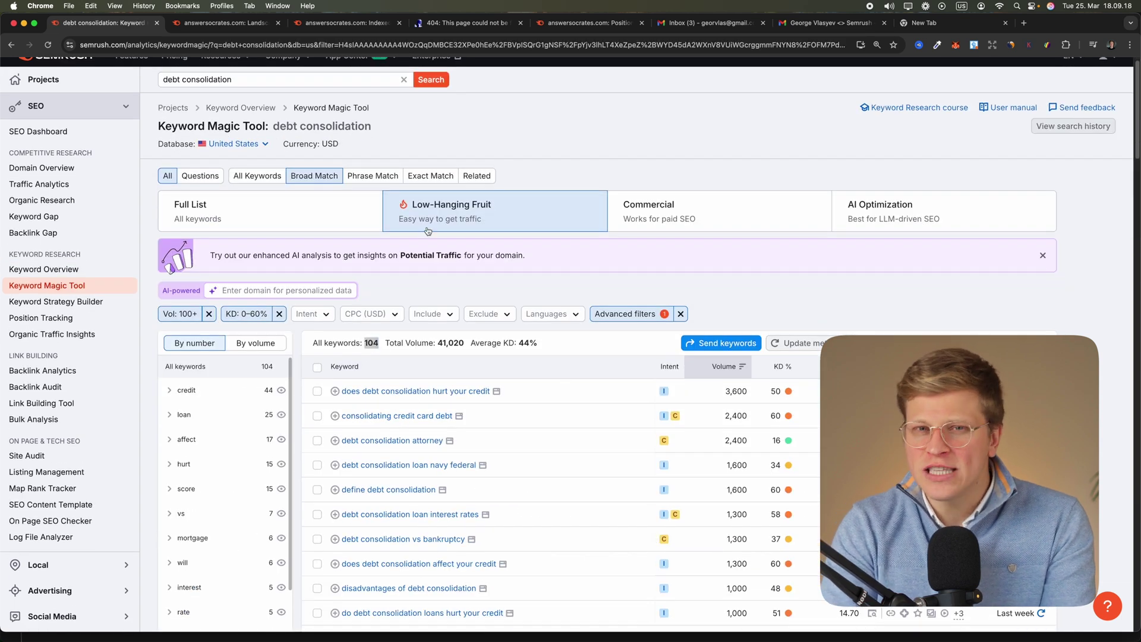
scroll(428, 230, down, 3)
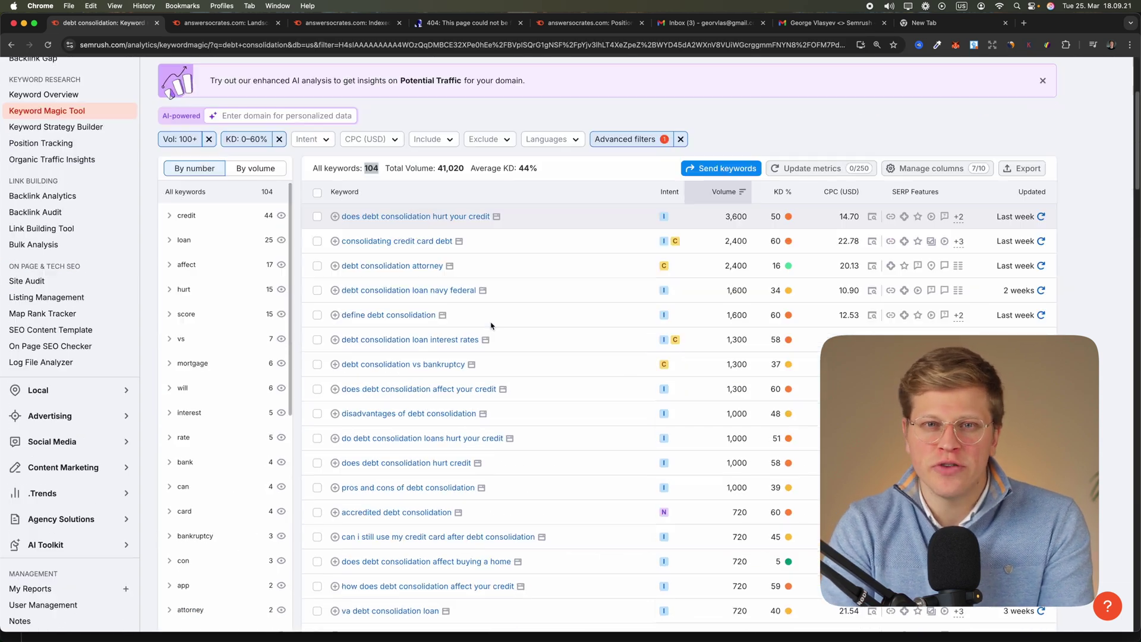
scroll(428, 230, up, 2)
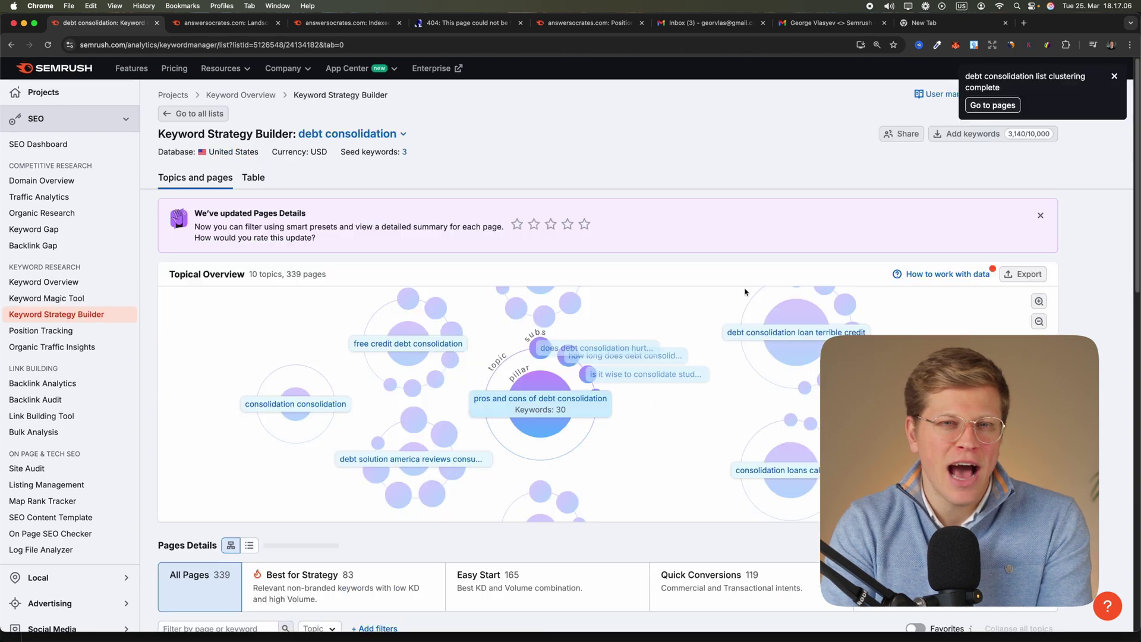
scroll(744, 288, down, 8)
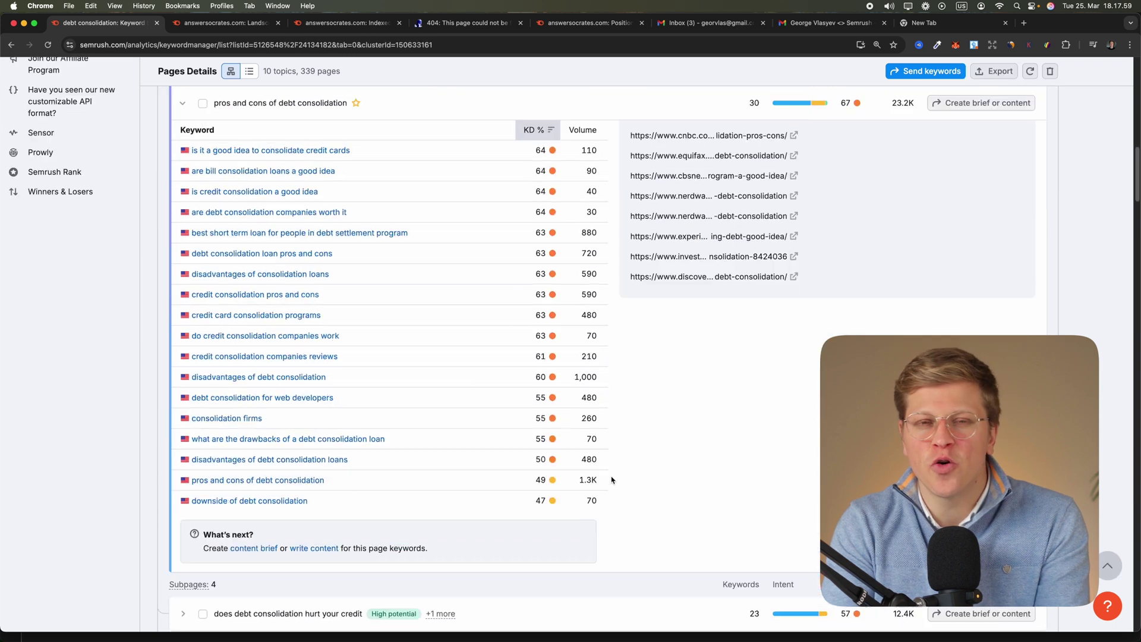
scroll(416, 297, up, 5)
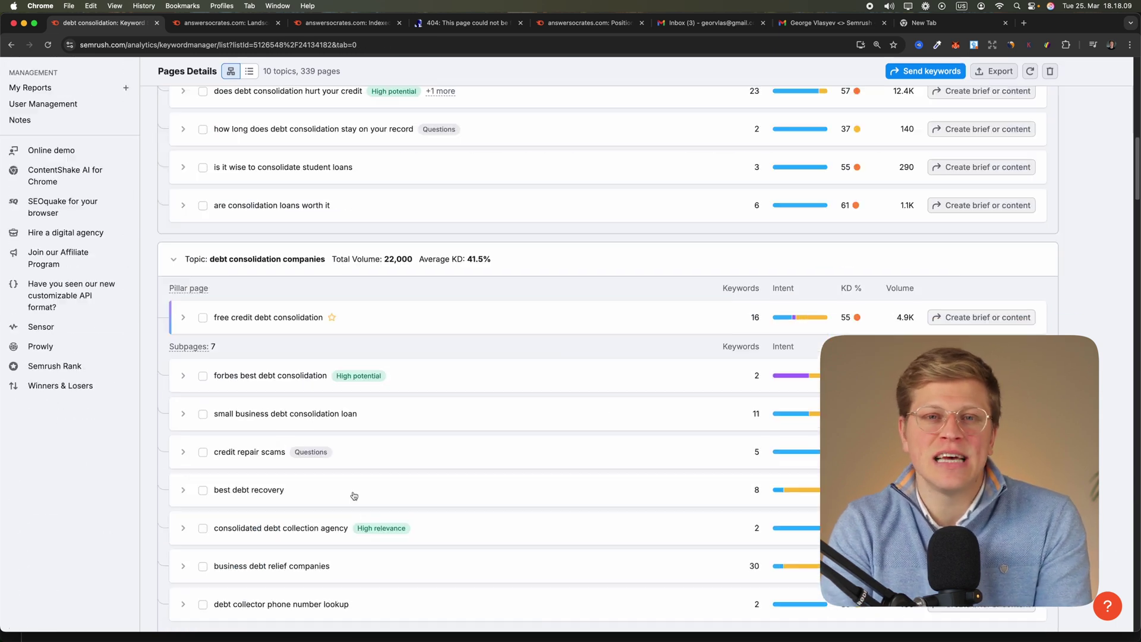
scroll(357, 496, up, 10)
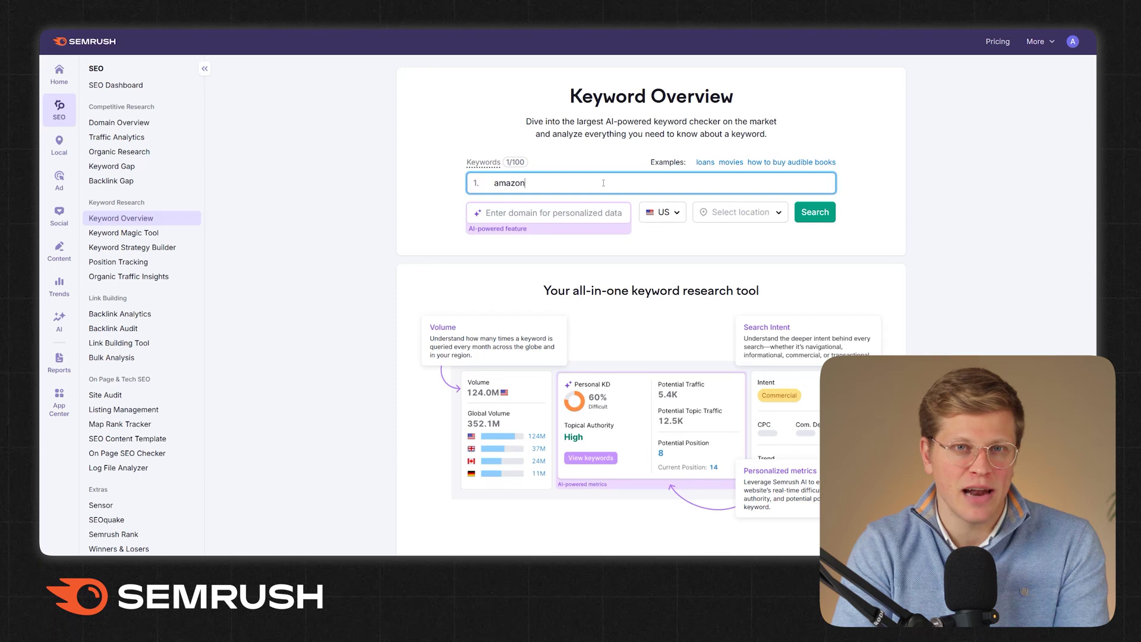
- Run Keyword Overview for 'amazon' and 'canva' and scroll through the results and SERP Analysis
key(Return)
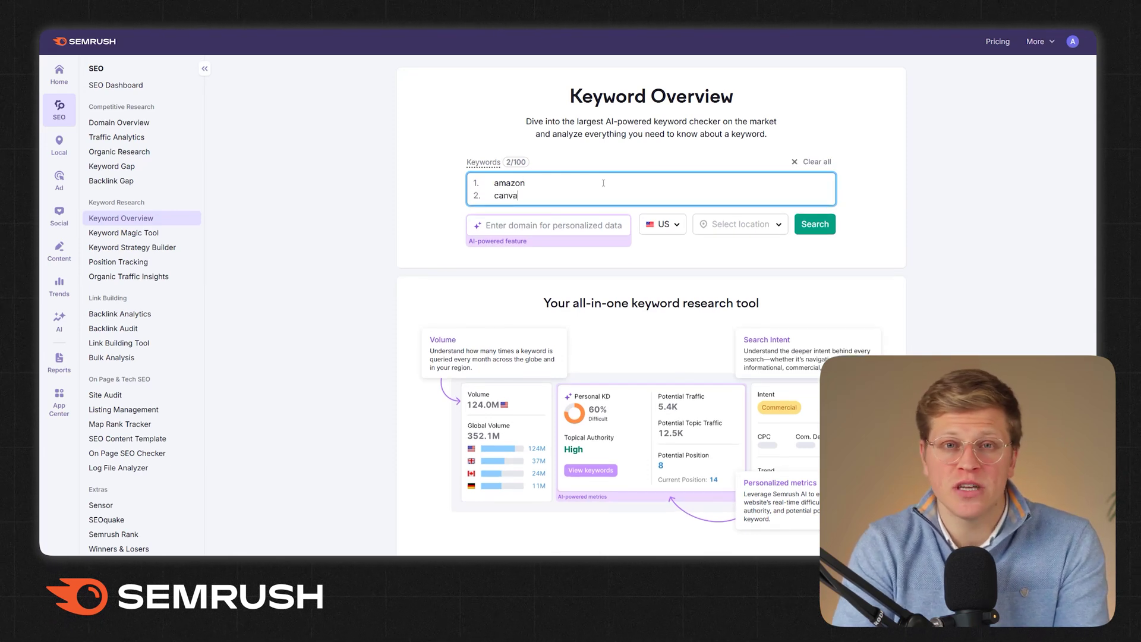
click(826, 225)
scroll(653, 291, down, 2)
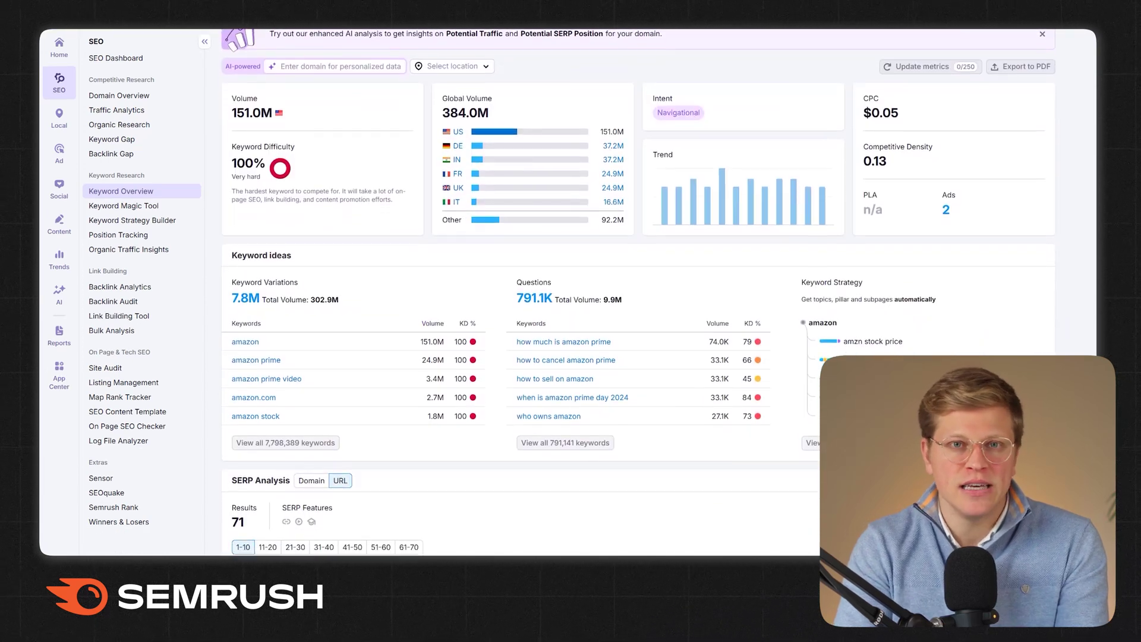
scroll(638, 292, down, 3)
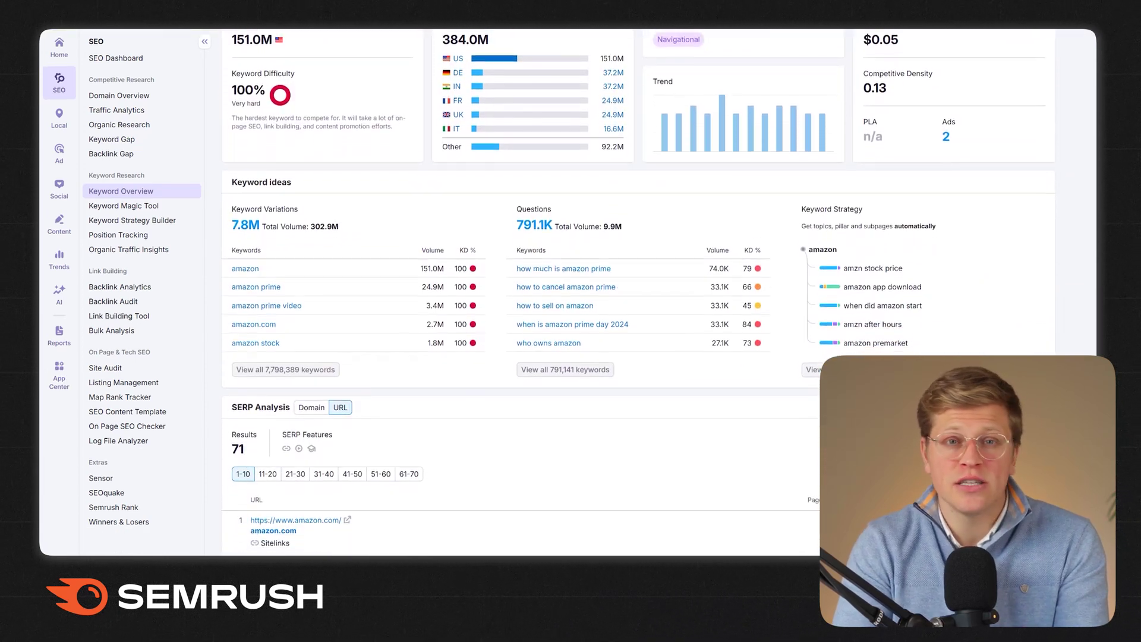
scroll(638, 293, down, 3)
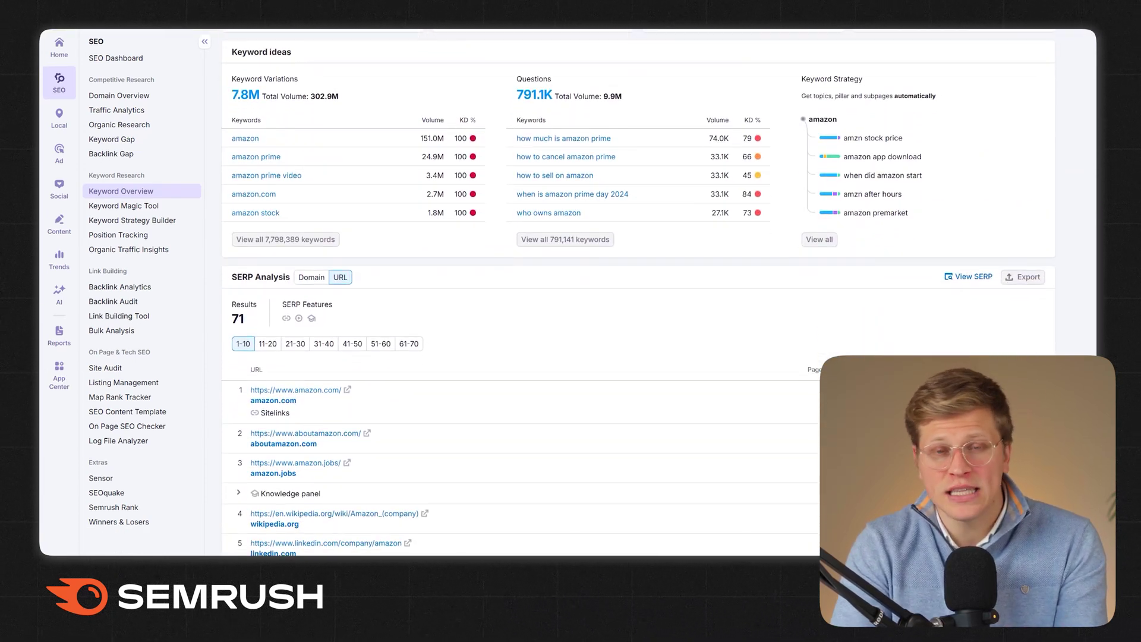
scroll(639, 292, down, 5)
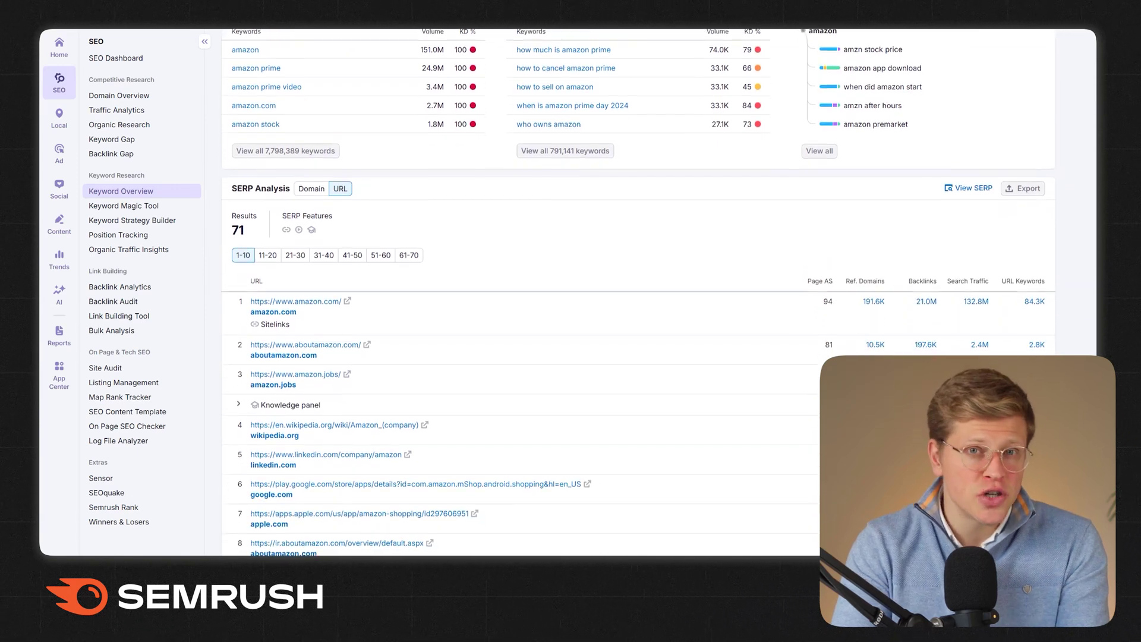
scroll(638, 292, down, 7)
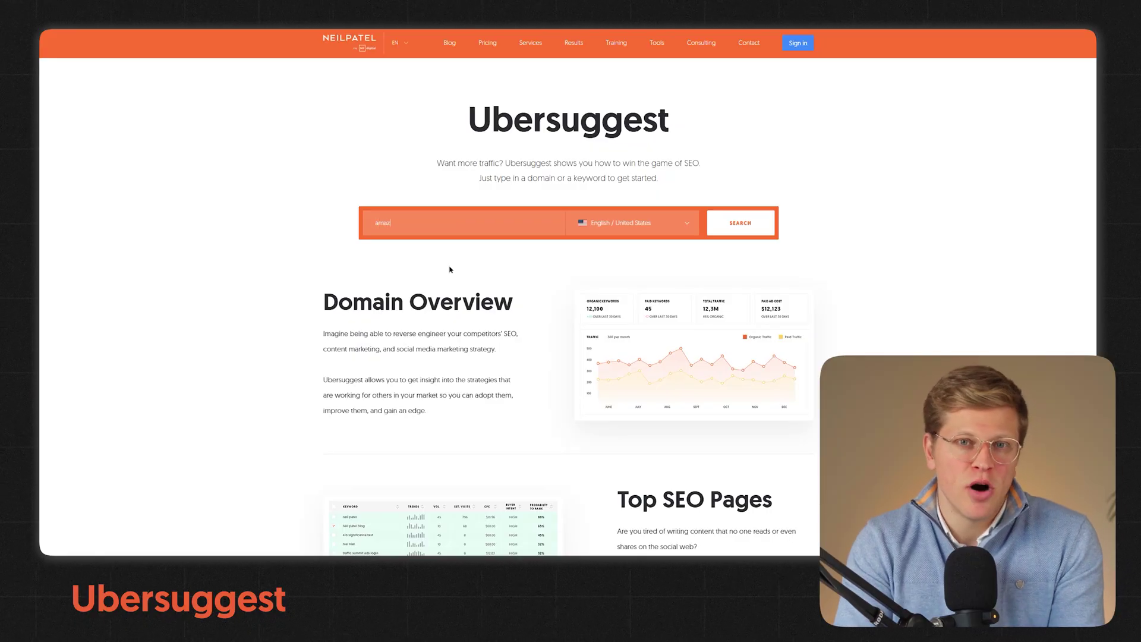
- Search 'amazon' in Ubersuggest and browse its Keyword Ideas table with volume, CPC and SEO difficulty
click(763, 226)
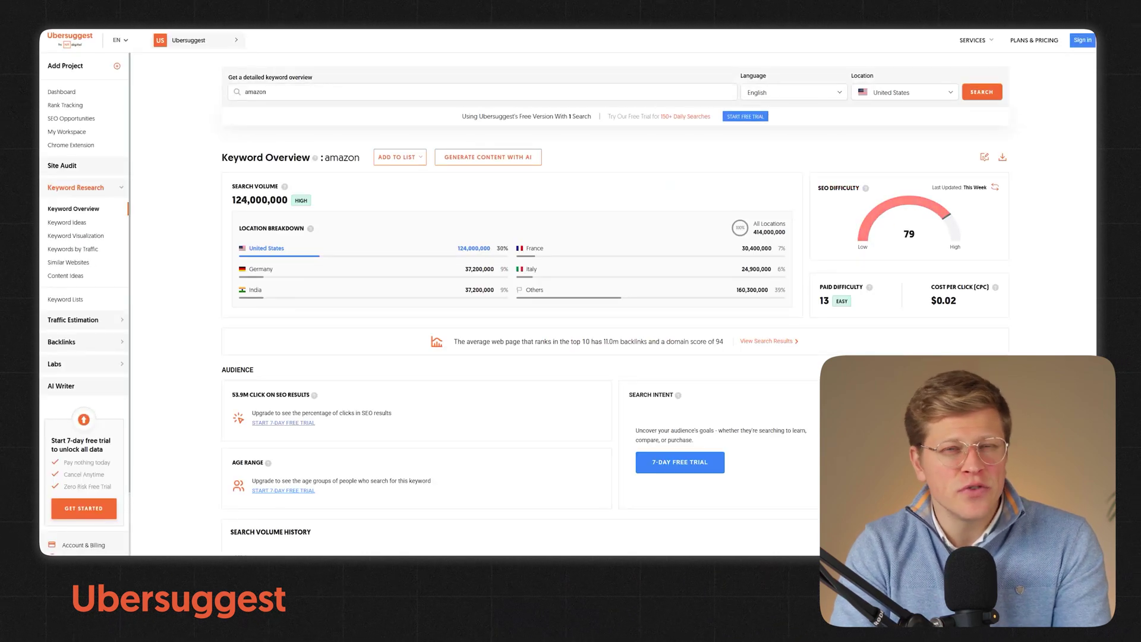
scroll(615, 297, down, 1)
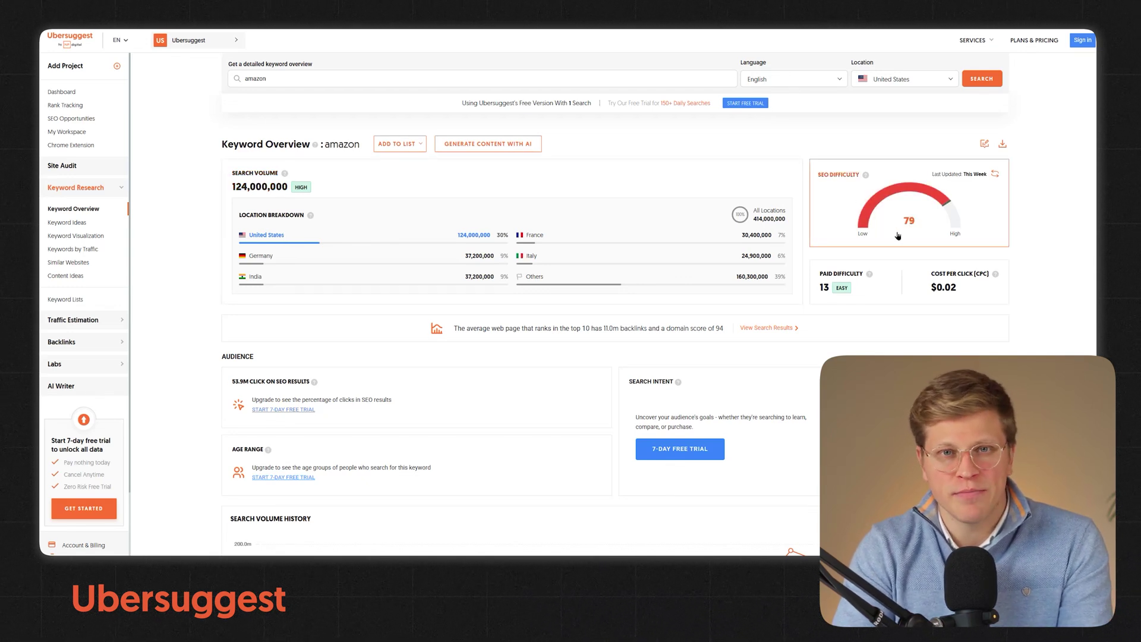
click(78, 222)
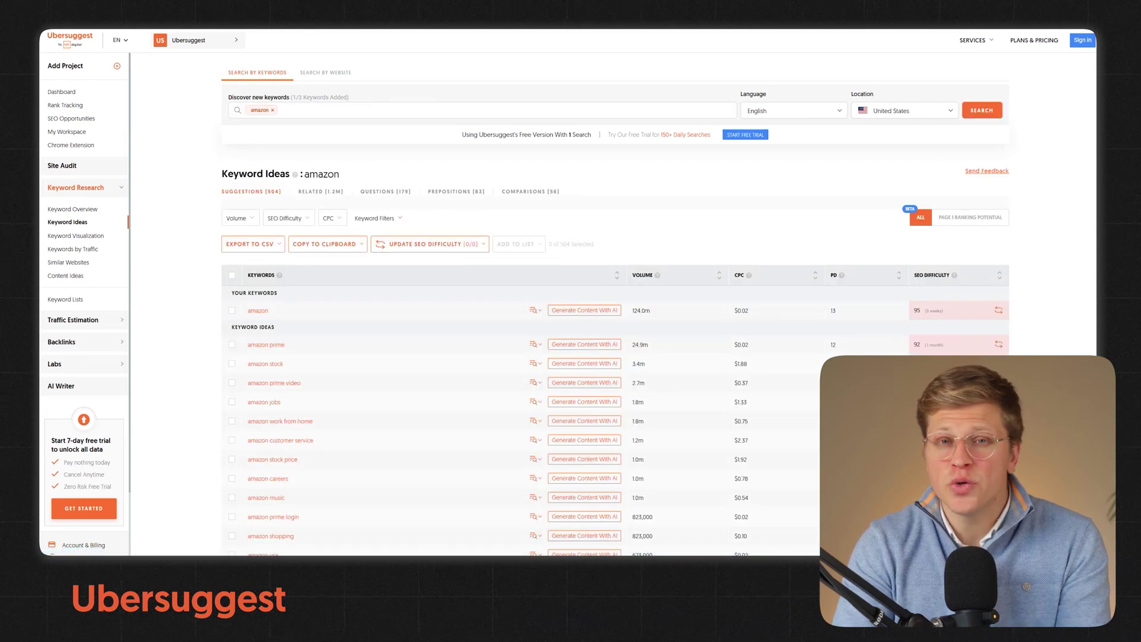
scroll(615, 305, down, 3)
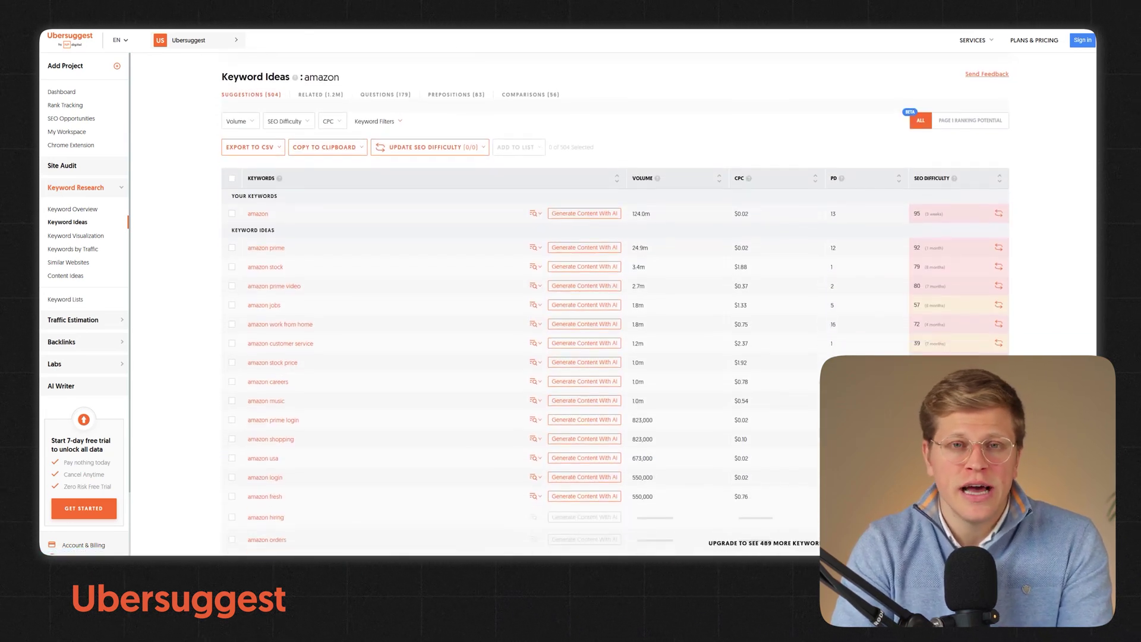
scroll(615, 306, down, 5)
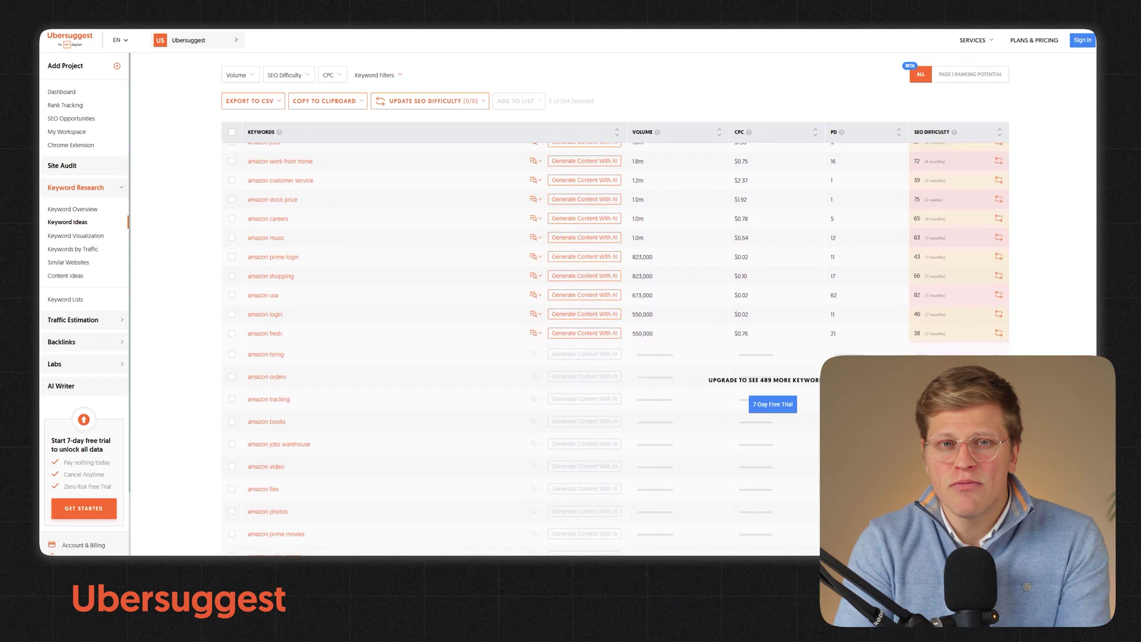
scroll(615, 305, down, 3)
scroll(615, 306, down, 6)
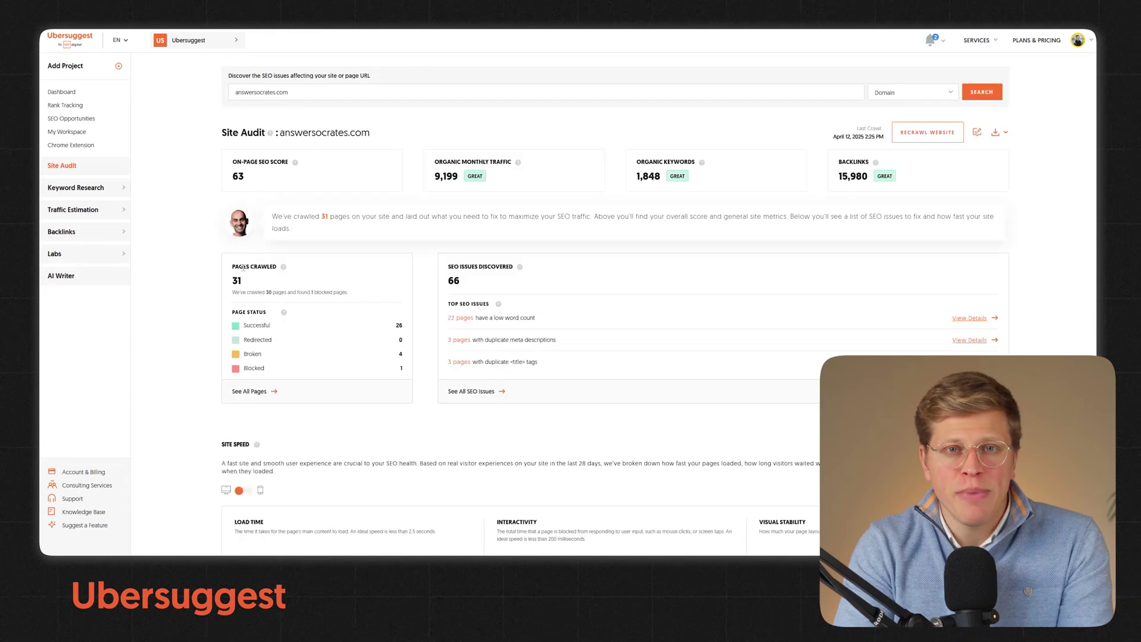
- Show all pages crawled on answersocrates.com and scroll through the list
click(250, 391)
scroll(615, 307, down, 2)
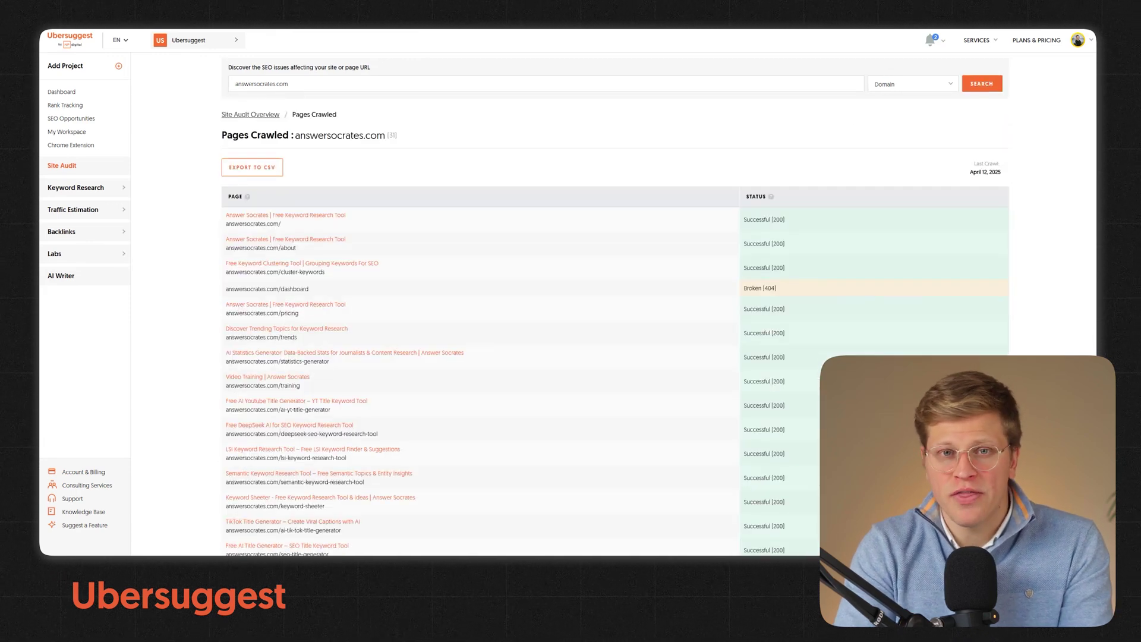
scroll(615, 307, up, 1)
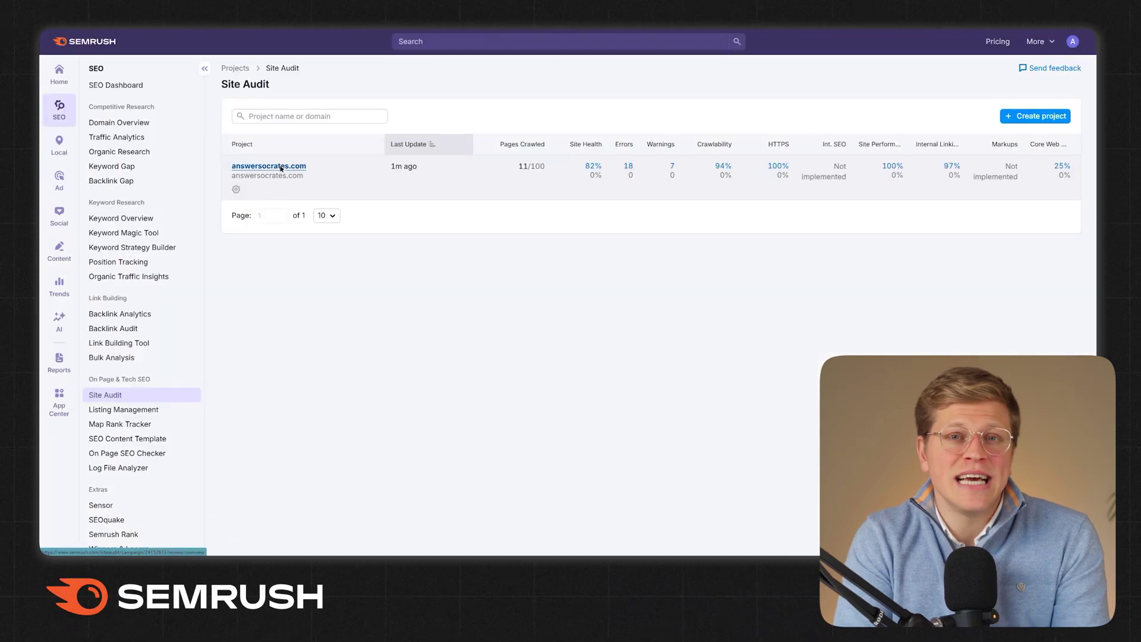
- Open the answersocrates.com Site Audit and review its site health overview
click(282, 168)
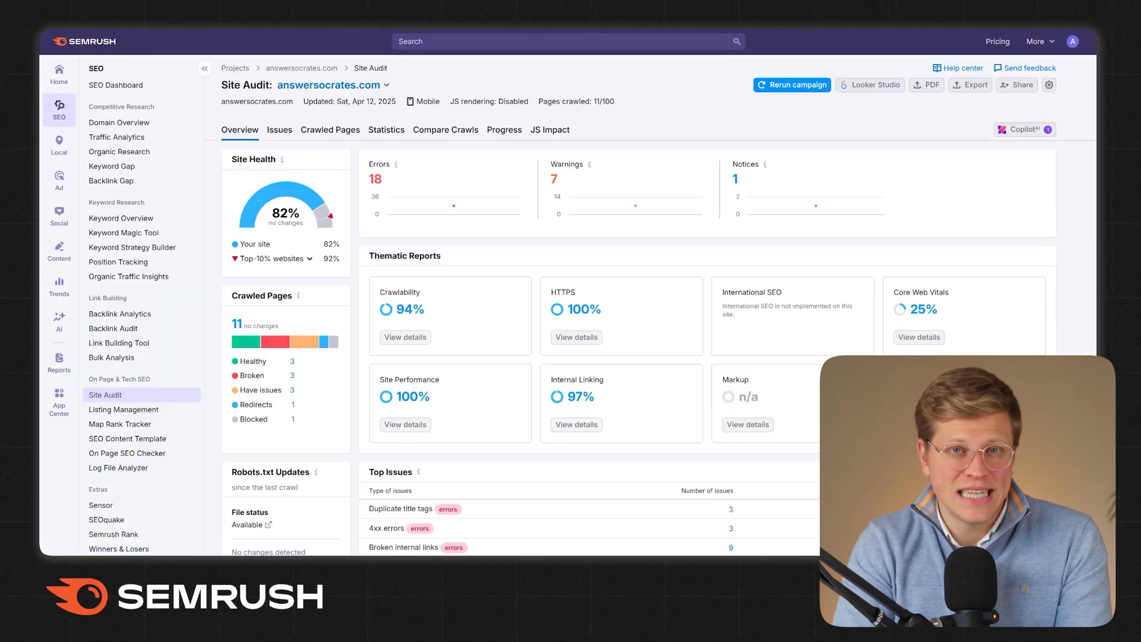
scroll(595, 297, down, 2)
scroll(630, 297, down, 3)
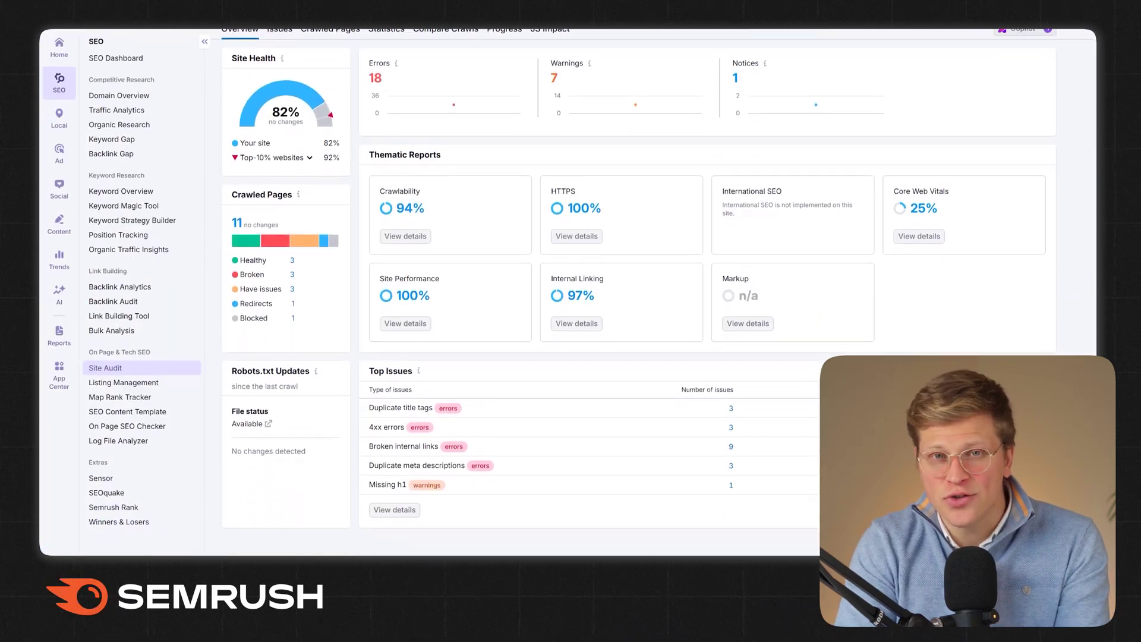
scroll(594, 297, down, 1)
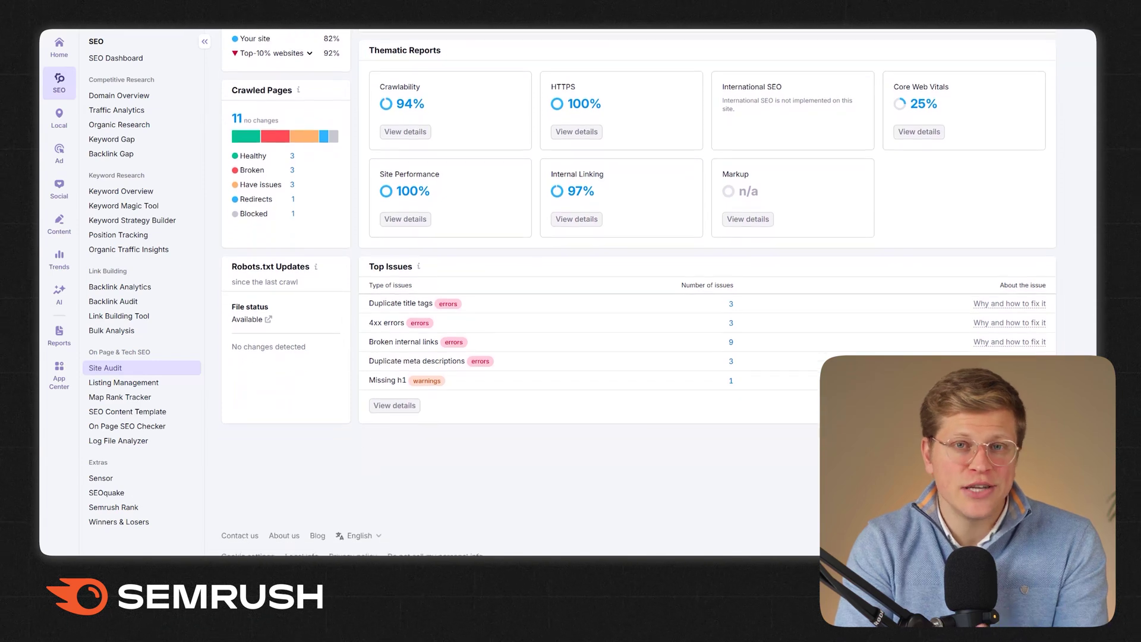
scroll(285, 134, up, 5)
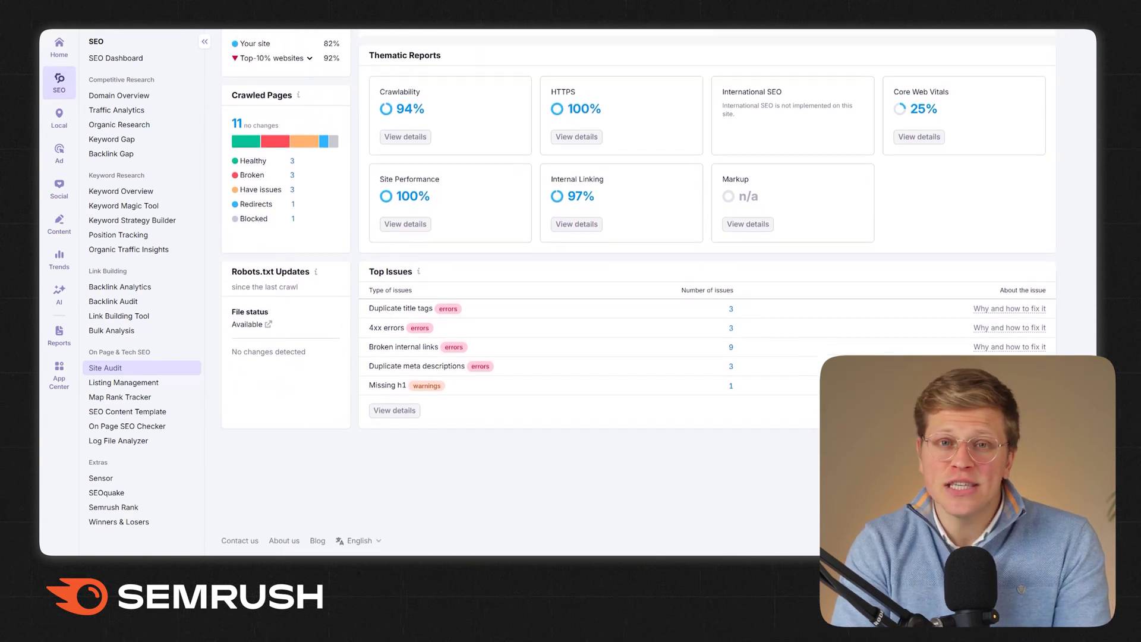
- View the audit's Issues list, then the Crawled Pages with their status codes
click(286, 134)
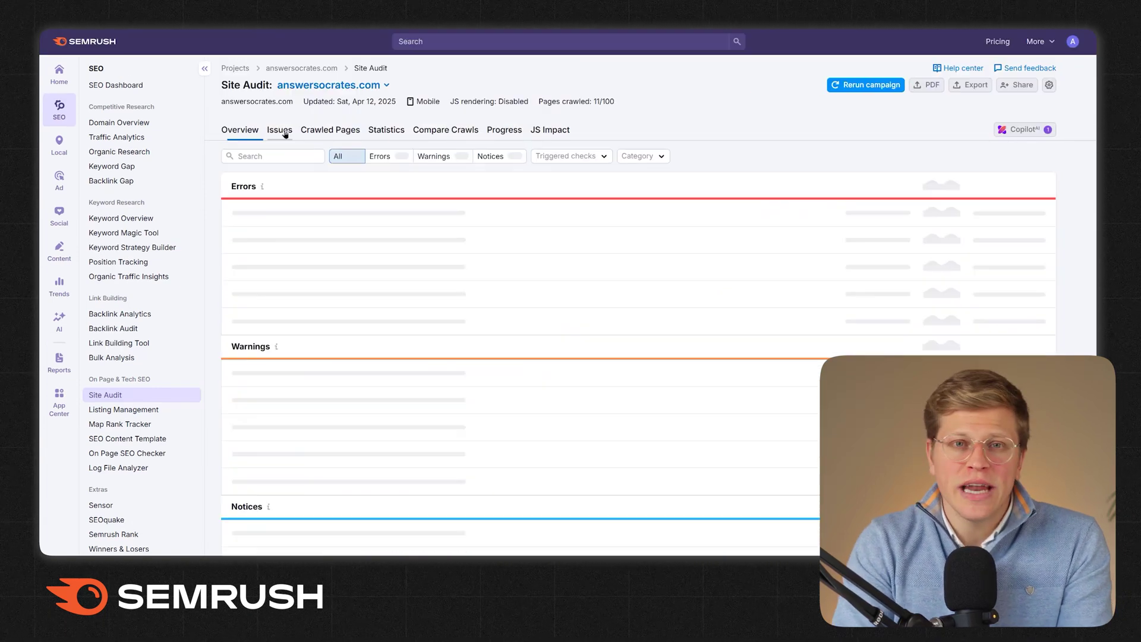
click(318, 132)
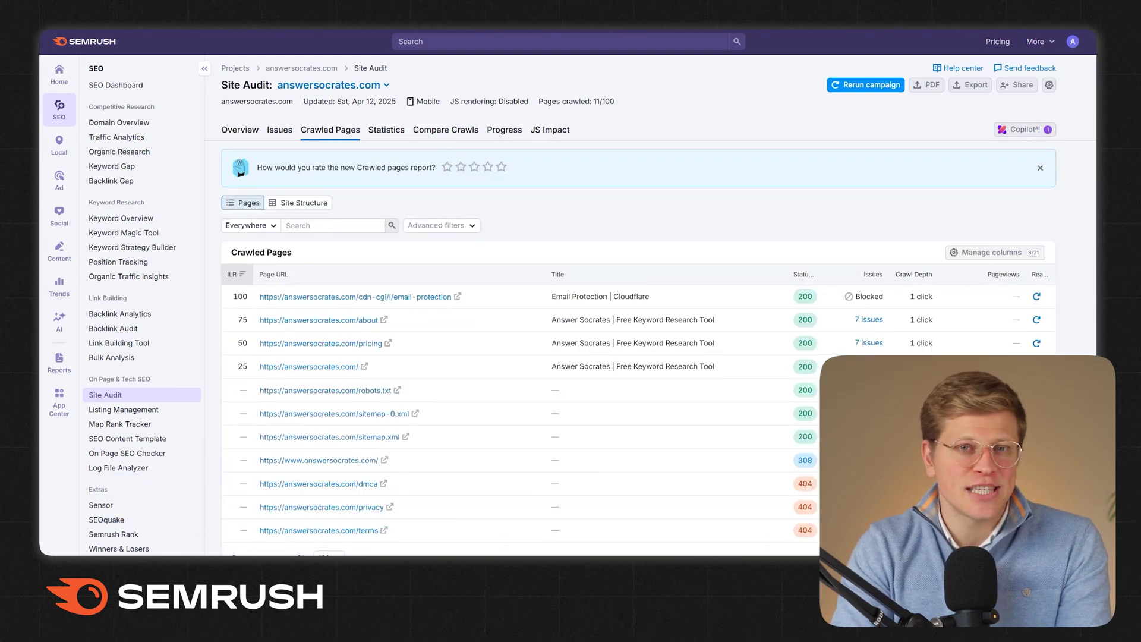
scroll(568, 291, down, 1)
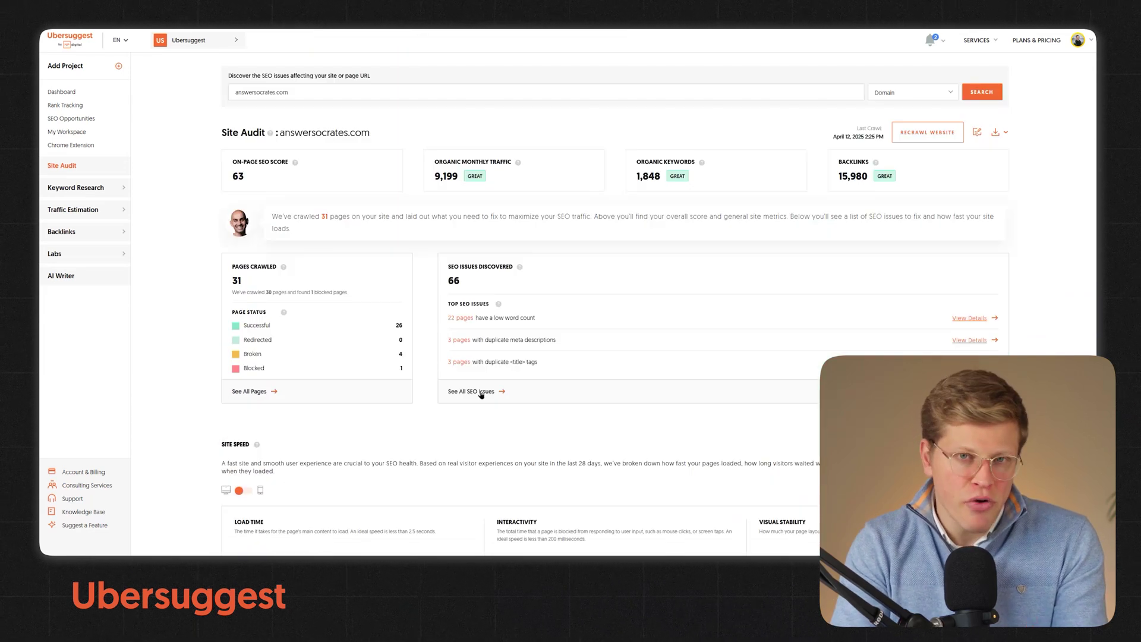
- List all answersocrates.com SEO issues and scroll down to SEO Checks Passed
click(479, 391)
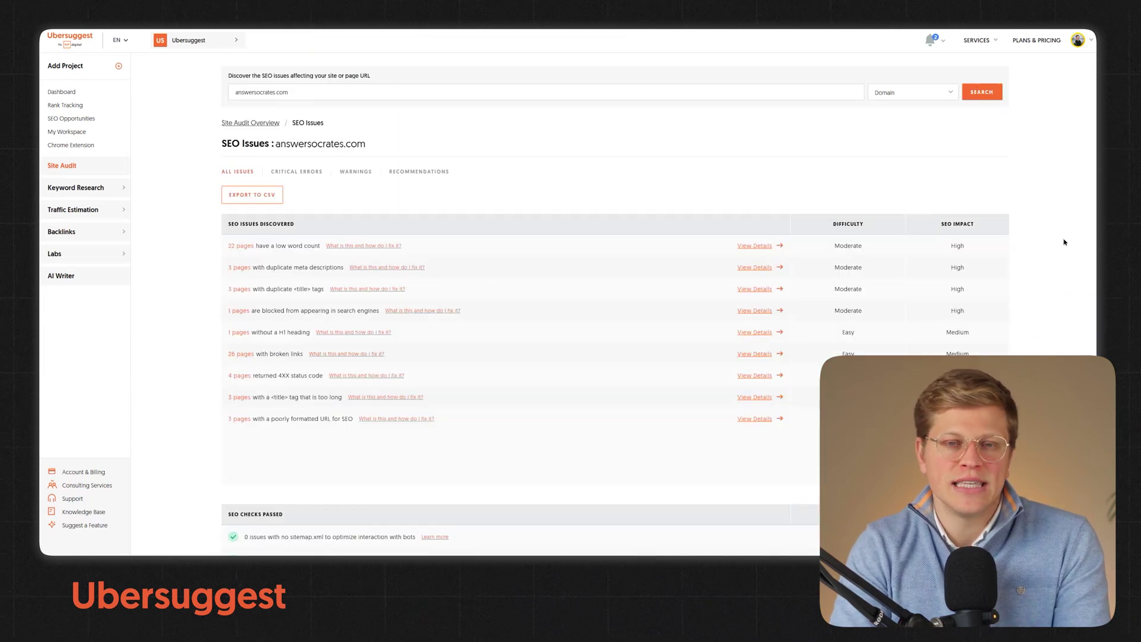
scroll(615, 297, down, 1)
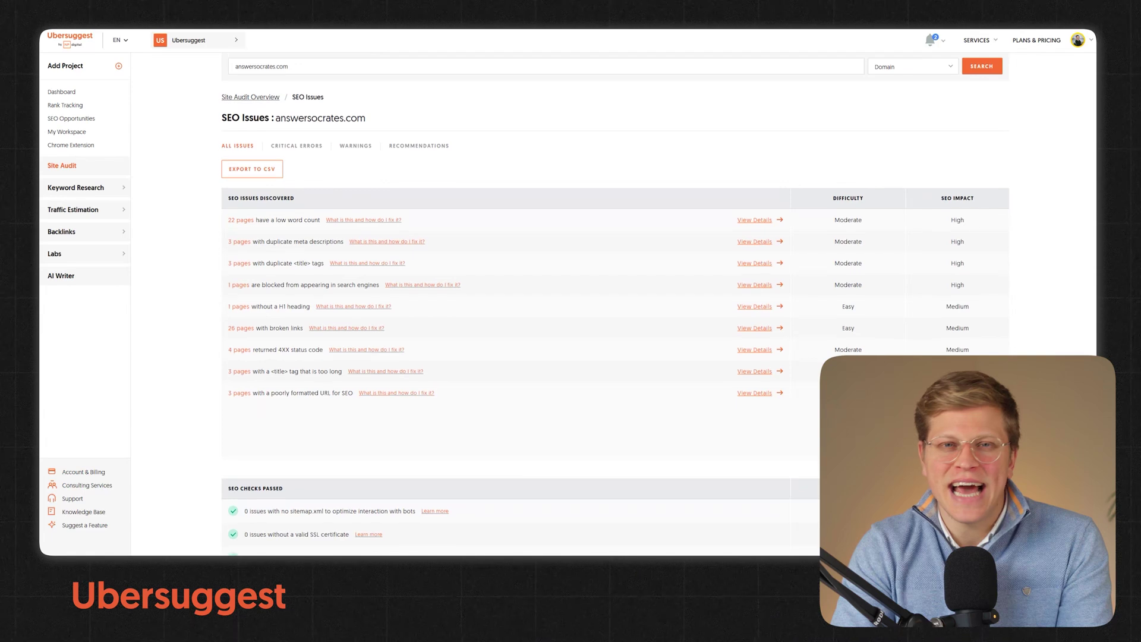
scroll(615, 297, down, 2)
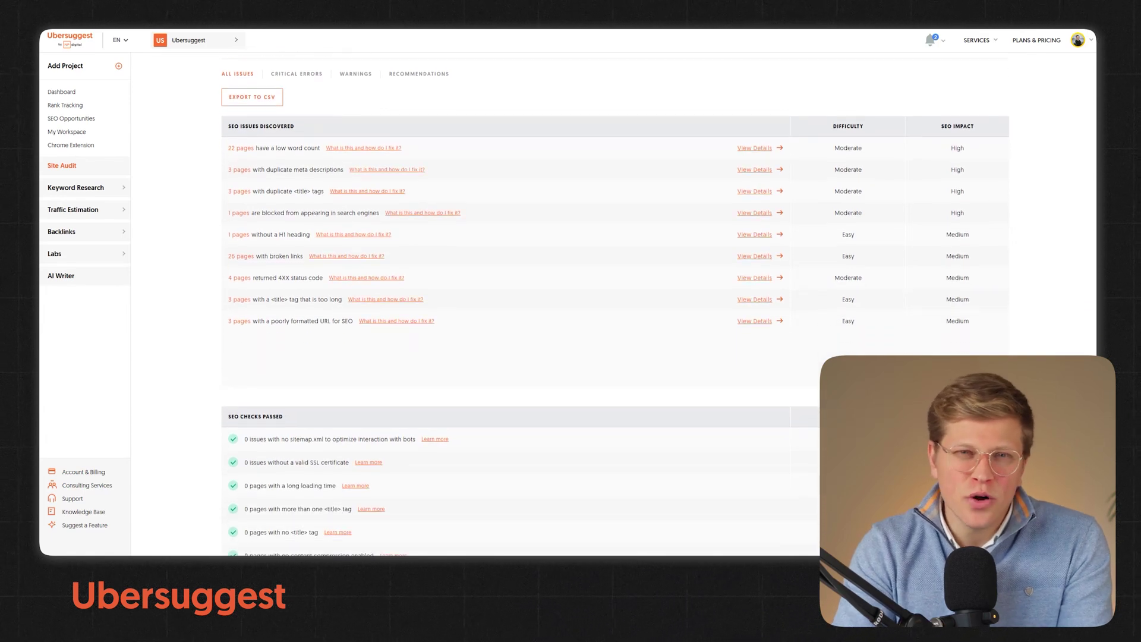
scroll(615, 297, down, 3)
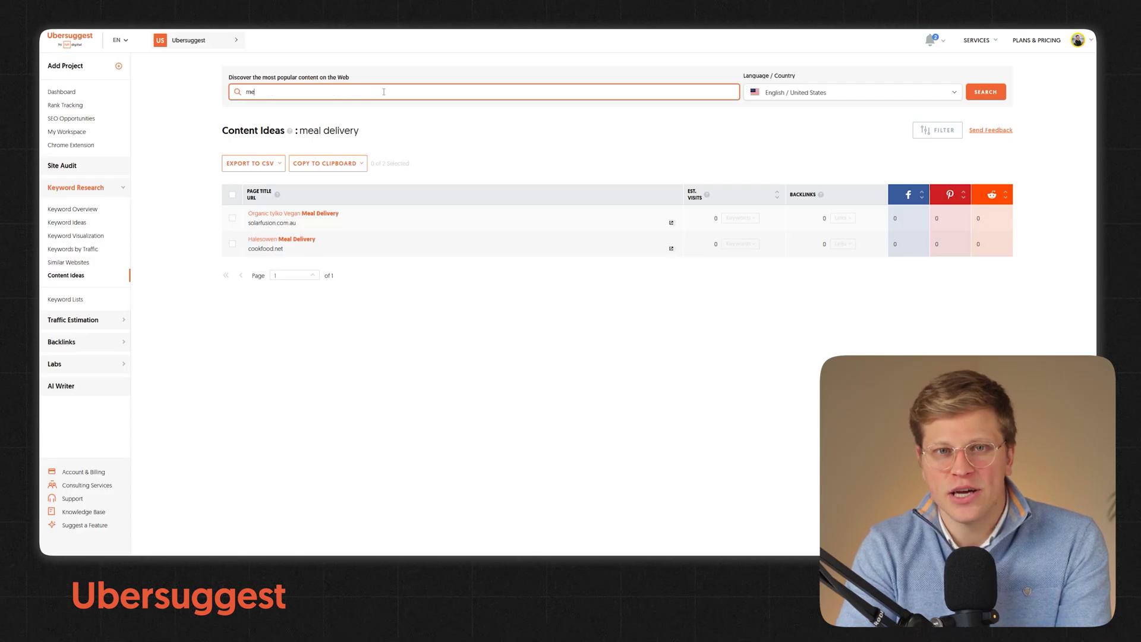
- Search content ideas for 'meal delivery' and view the flavournetwork.ca page's traffic keywords
key(Return)
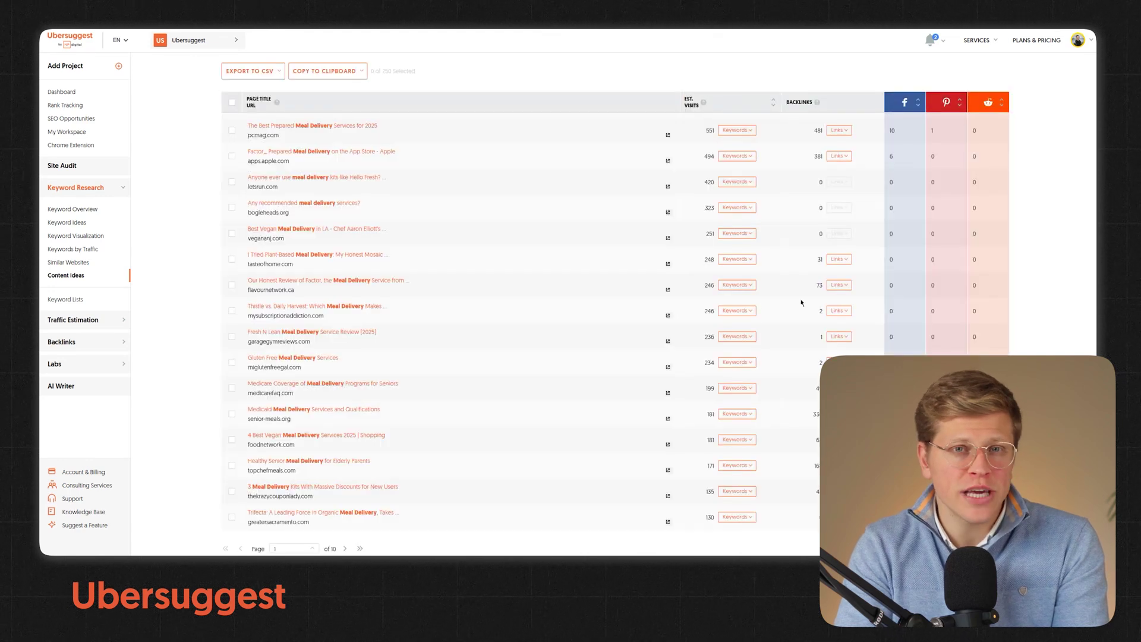
click(752, 285)
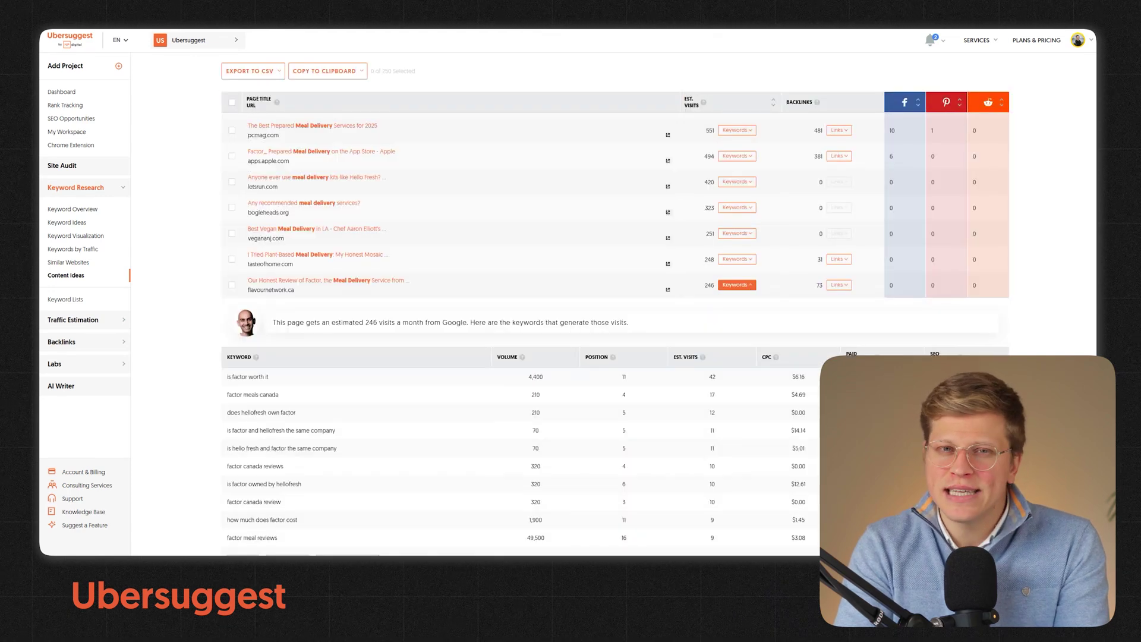
scroll(615, 334, down, 3)
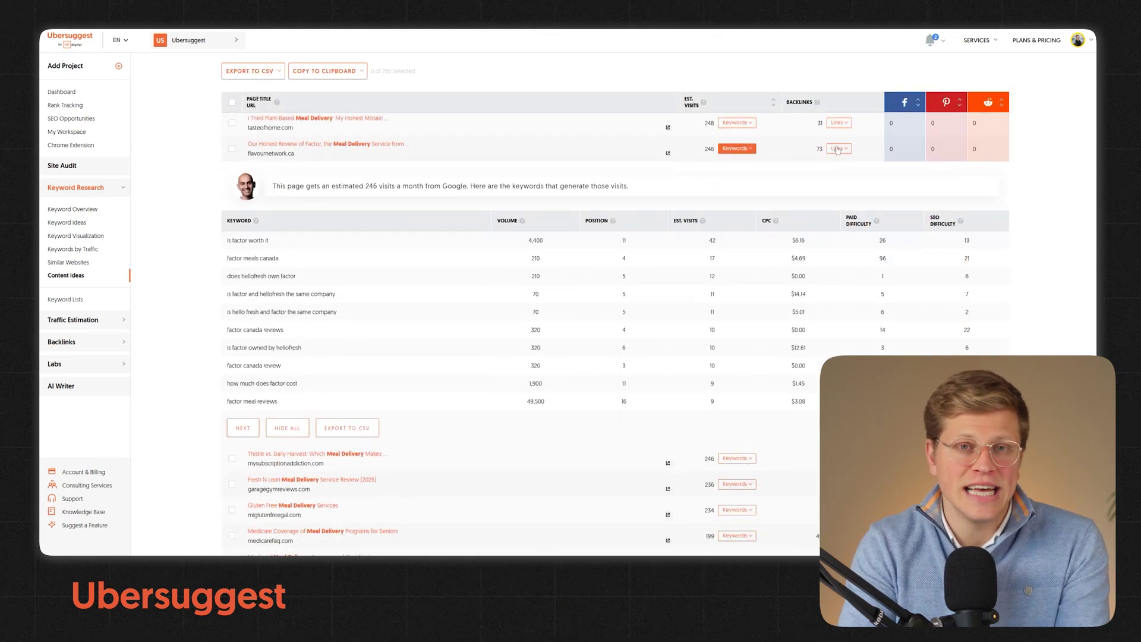
- Check backlinks for the flavournetwork.ca and senior-meals.org pages, then open the AI Writer
click(838, 149)
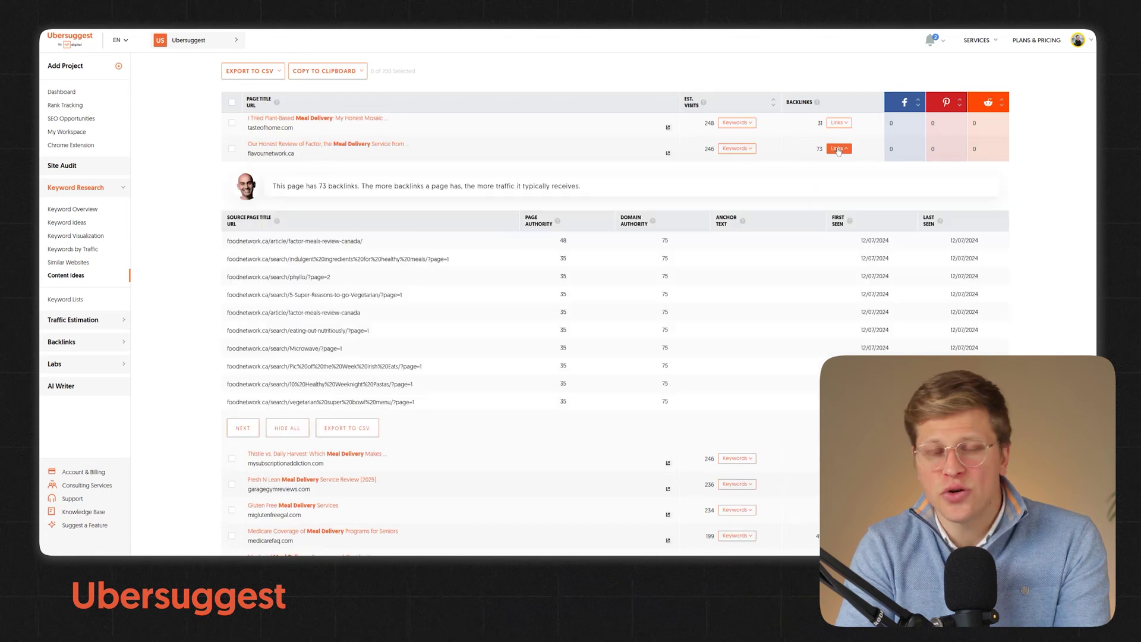
scroll(979, 168, down, 6)
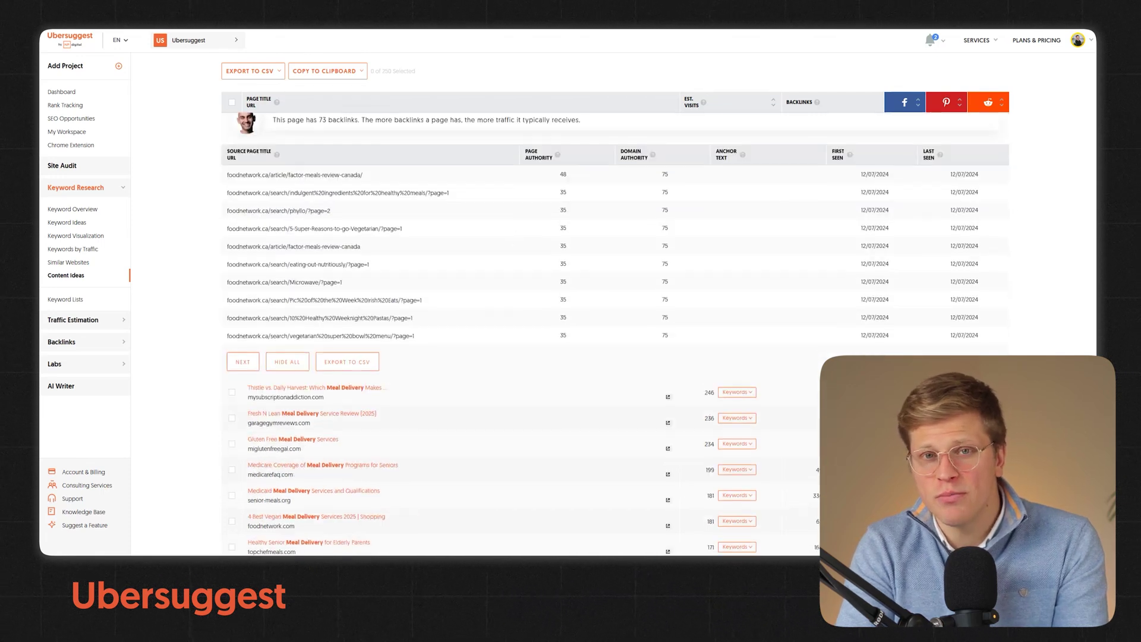
click(839, 179)
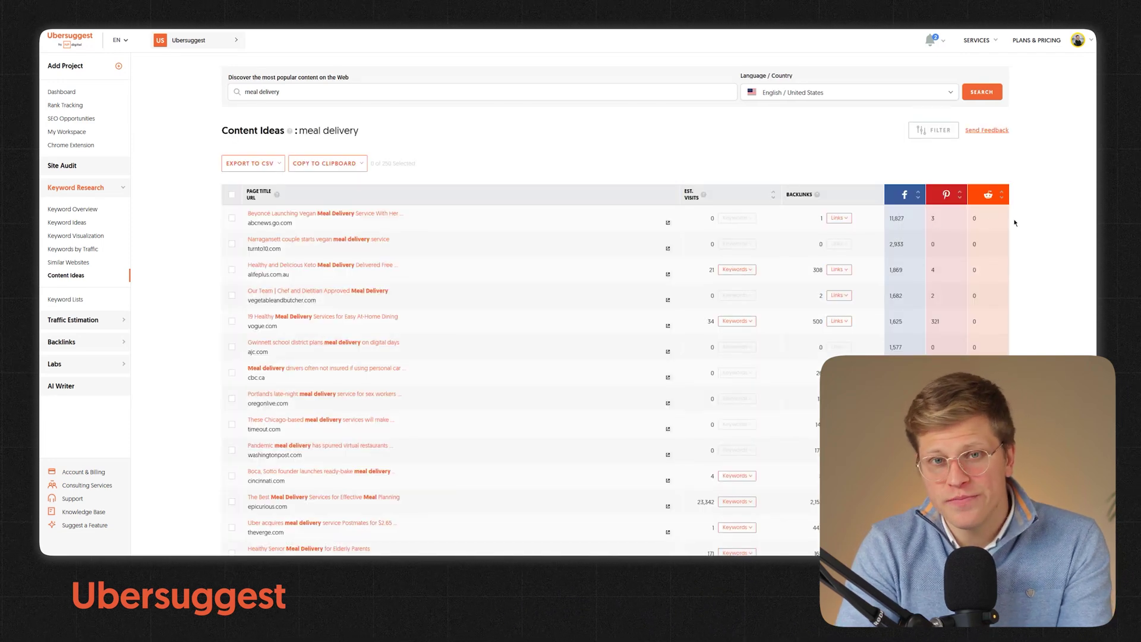
click(62, 386)
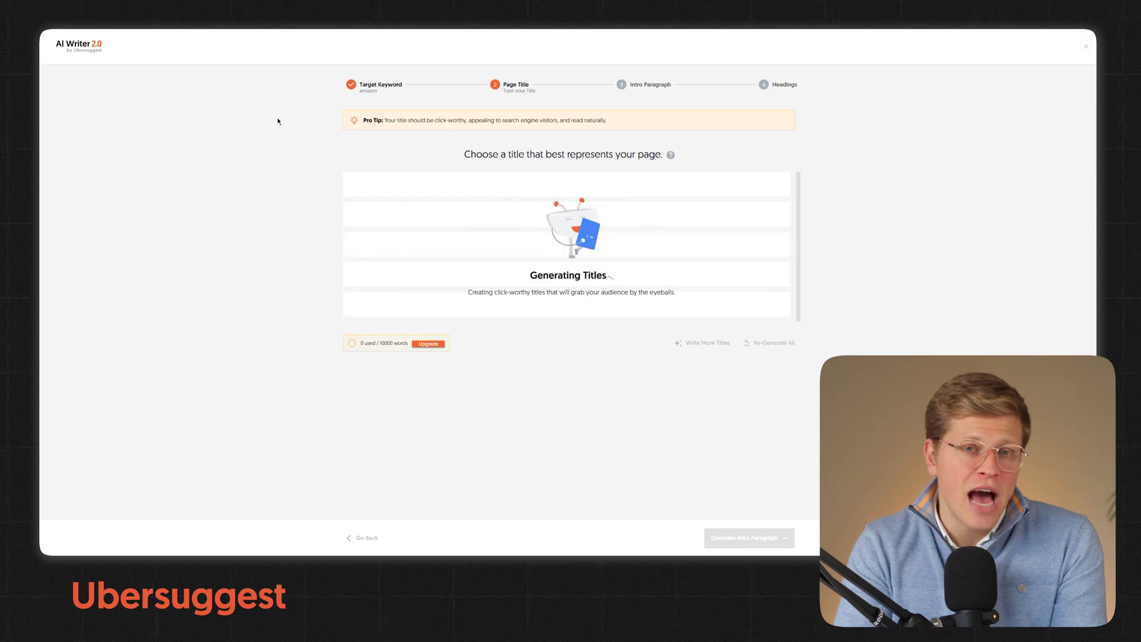
- Pick the first Amazon title and first intro paragraph, then generate headings for the article
click(366, 190)
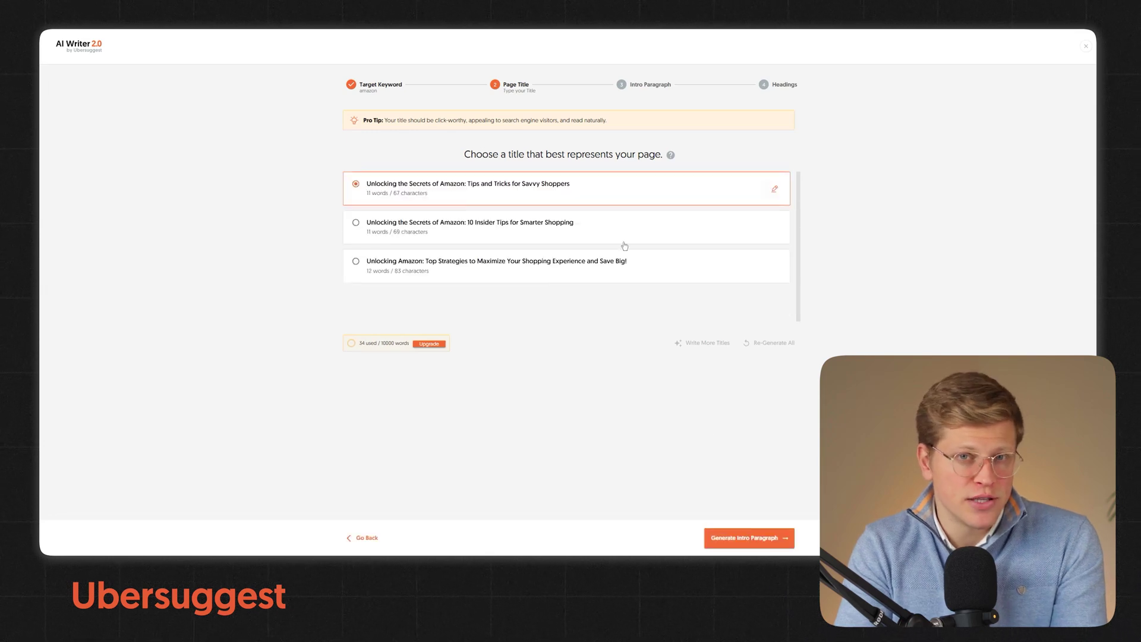
click(746, 542)
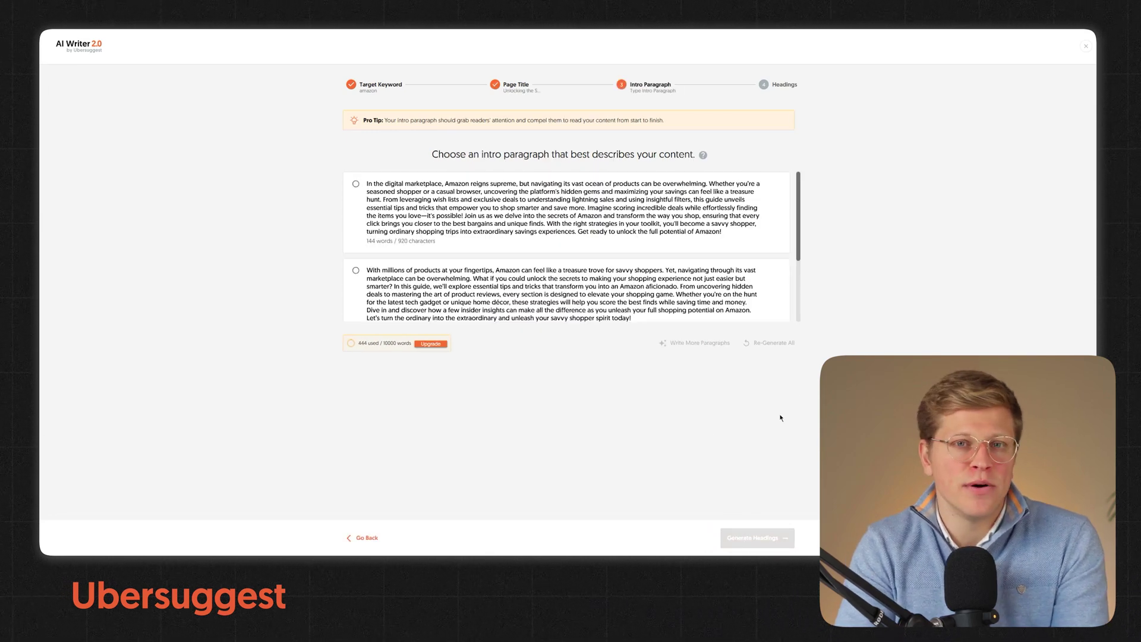
click(357, 184)
scroll(515, 225, down, 3)
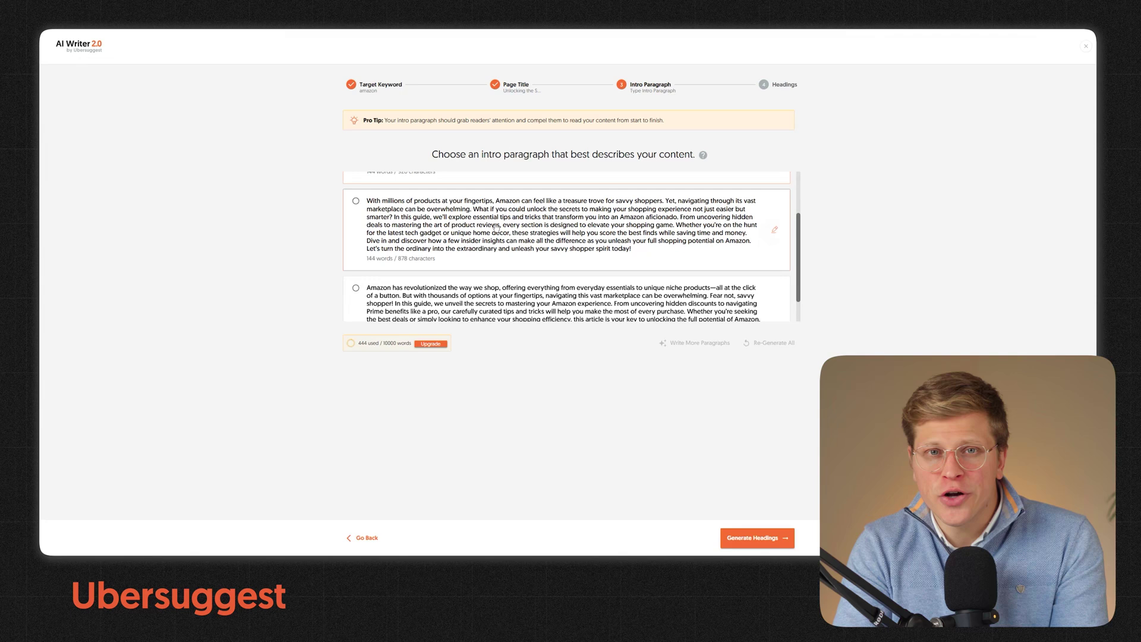
scroll(516, 226, up, 3)
click(753, 536)
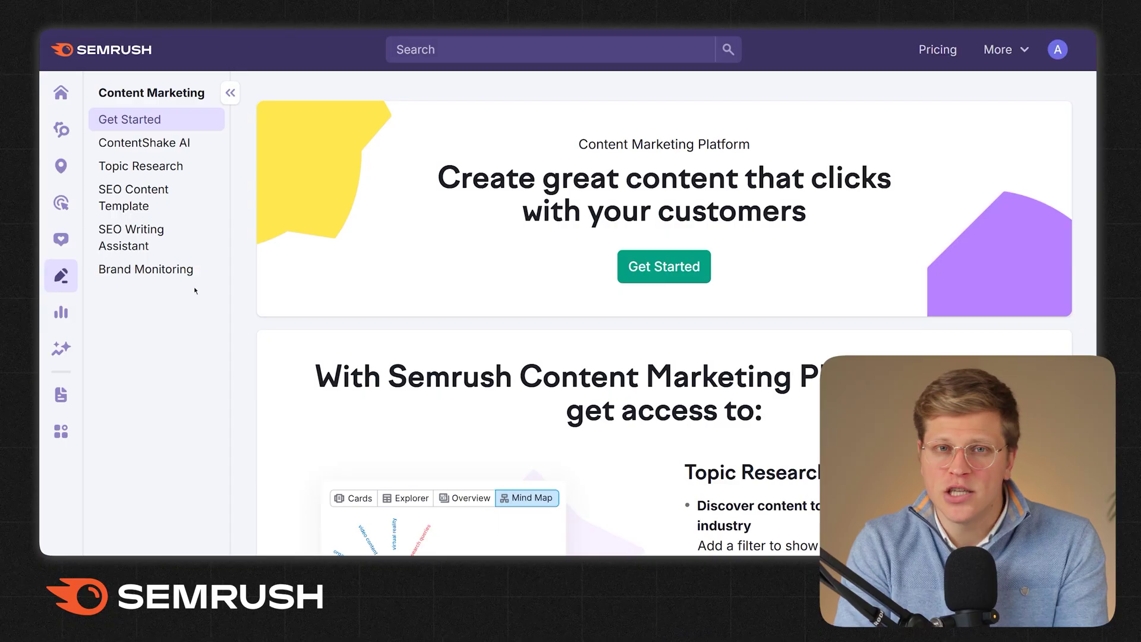
- Run Topic Research for 'meal delivery' and expand the Factor Meals card's headlines and questions
click(172, 165)
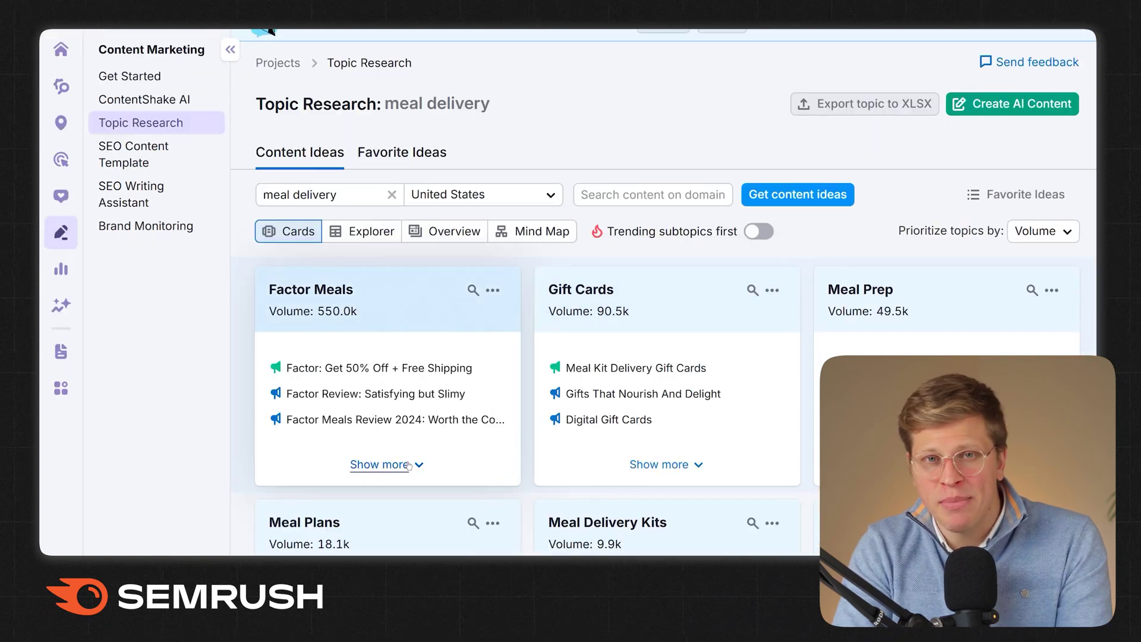
click(411, 463)
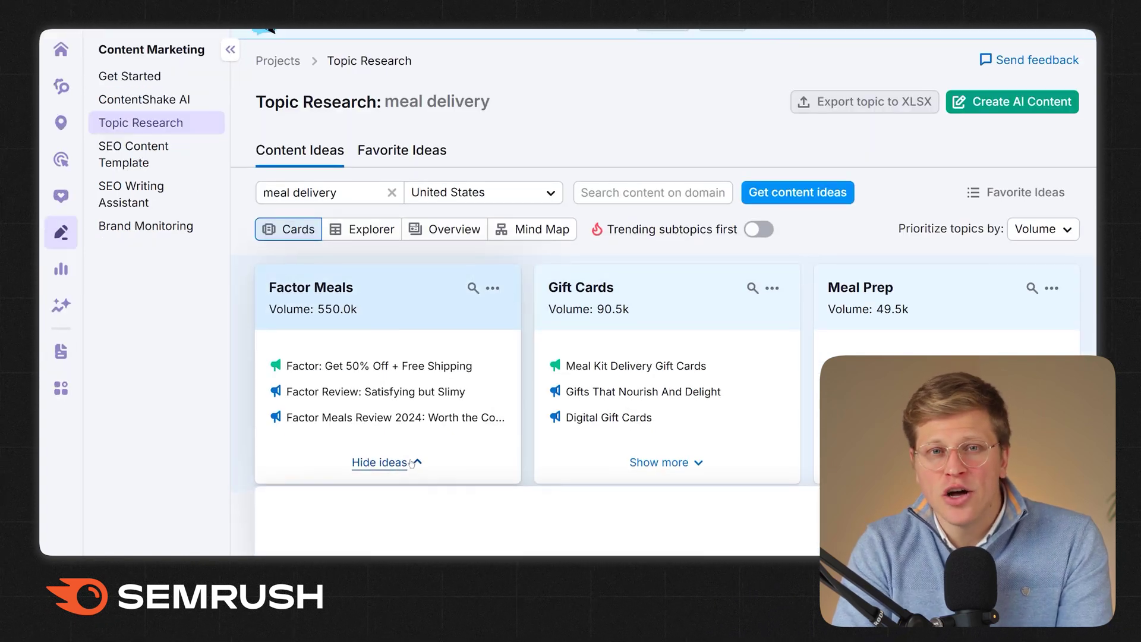
scroll(463, 446, down, 4)
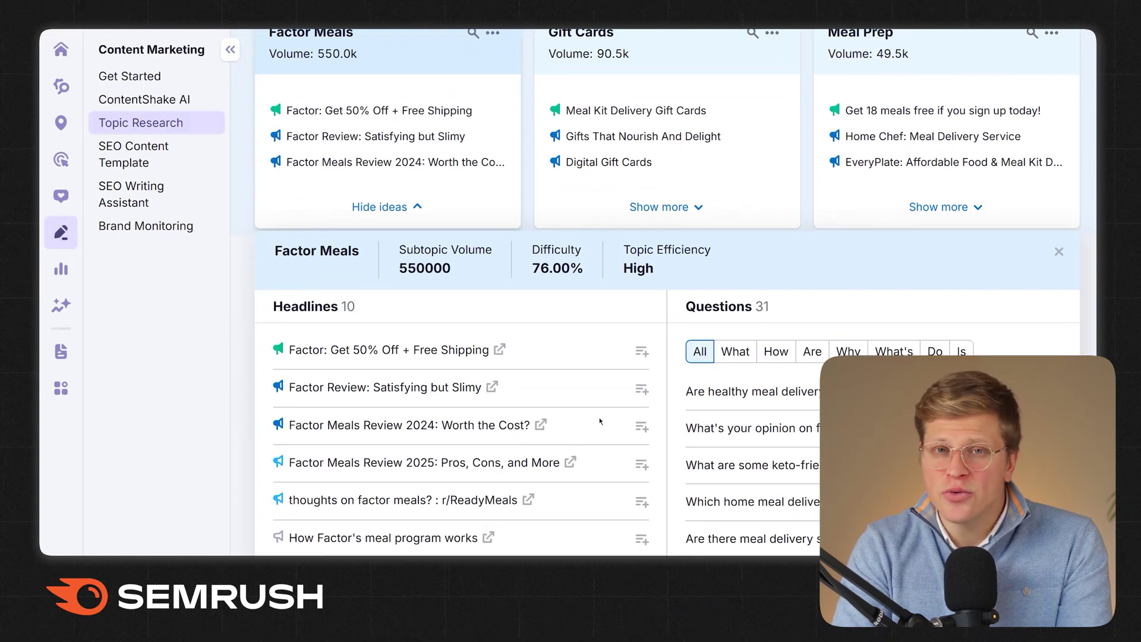
scroll(600, 421, down, 2)
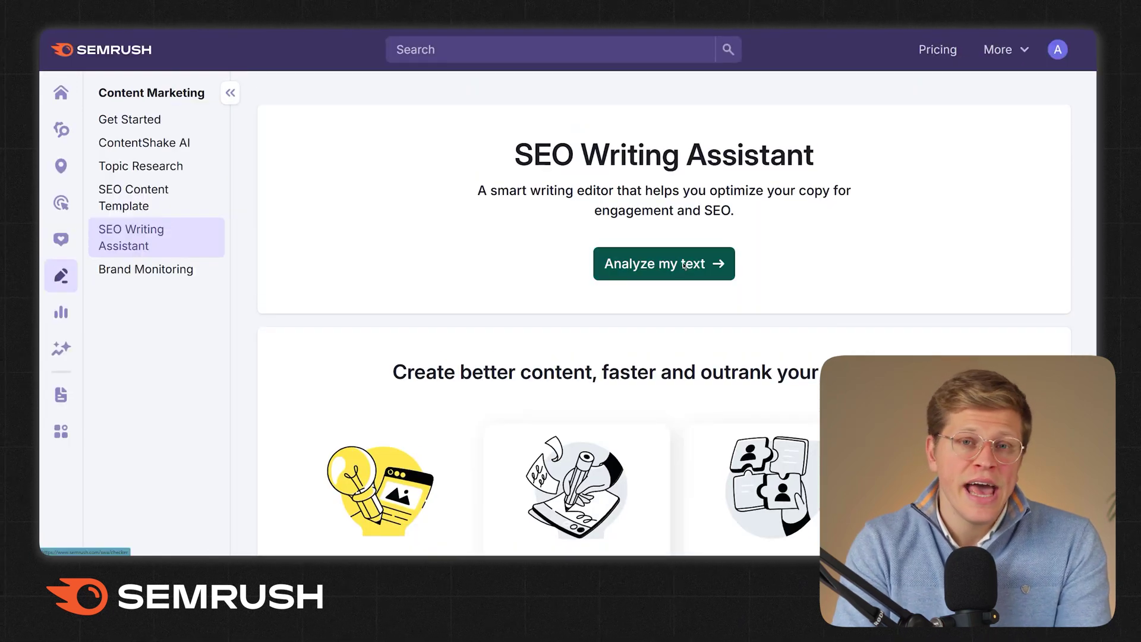
- Analyze the text and accept the suggested split of the overlong Amazon Prime paragraph
click(682, 262)
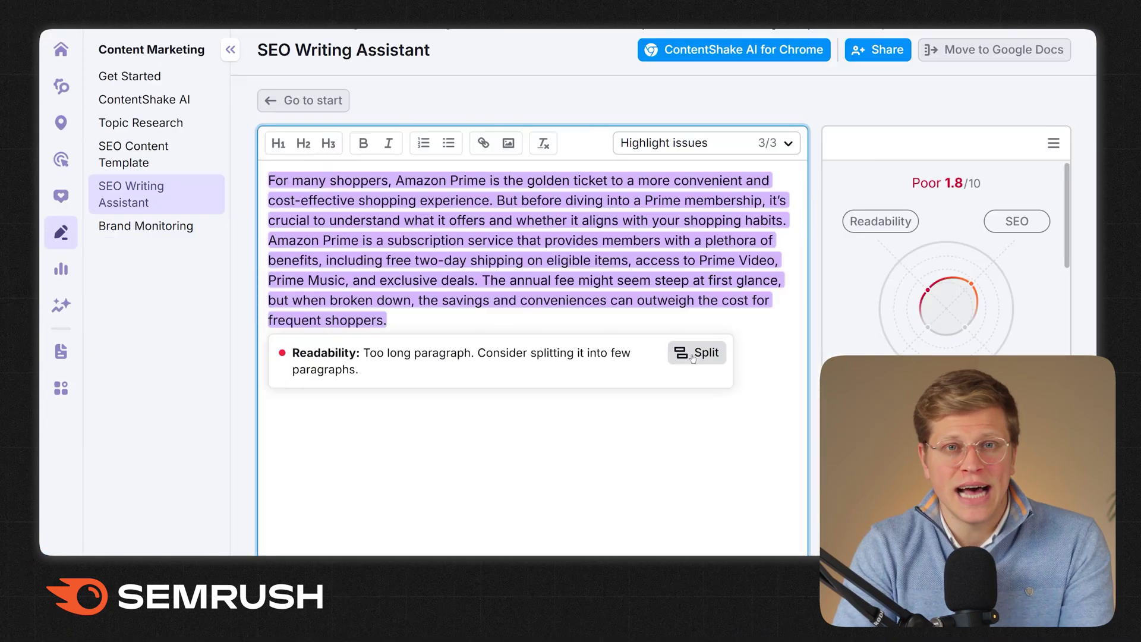
click(677, 352)
scroll(661, 356, up, 1)
scroll(662, 355, down, 2)
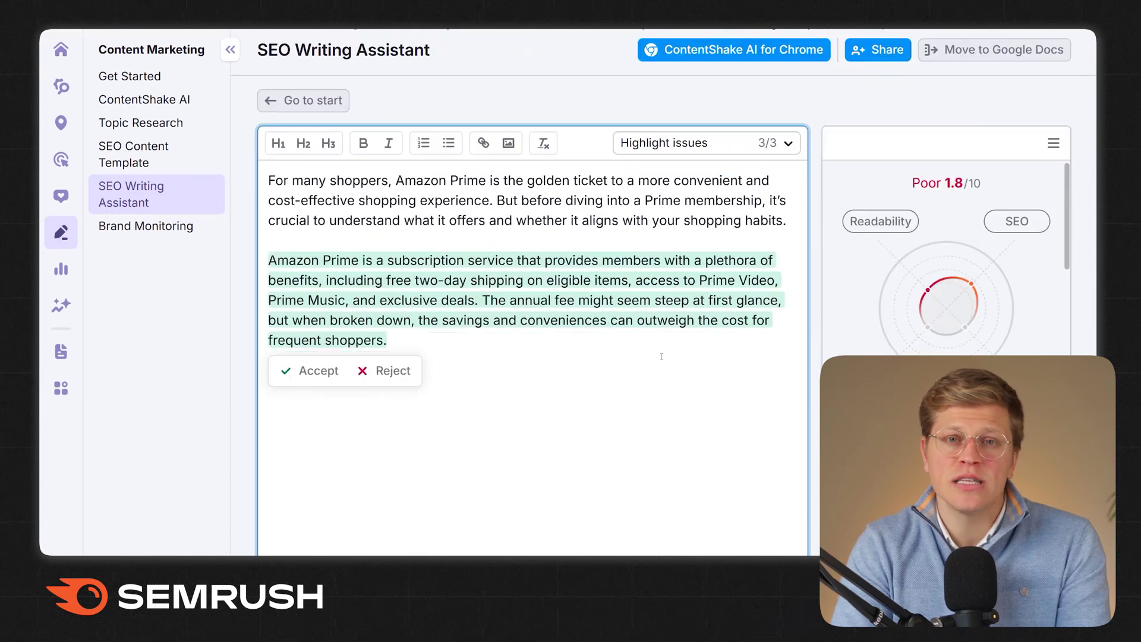
click(289, 369)
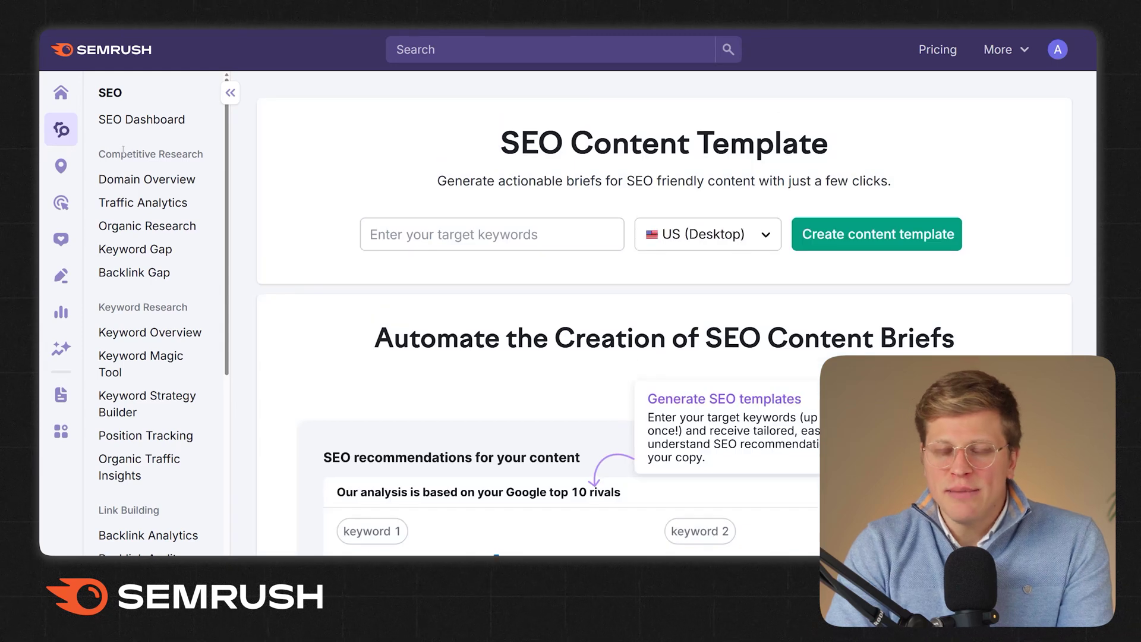
- Enter 'meal delivery' as the target keyword and create the SEO content template
scroll(443, 409, down, 3)
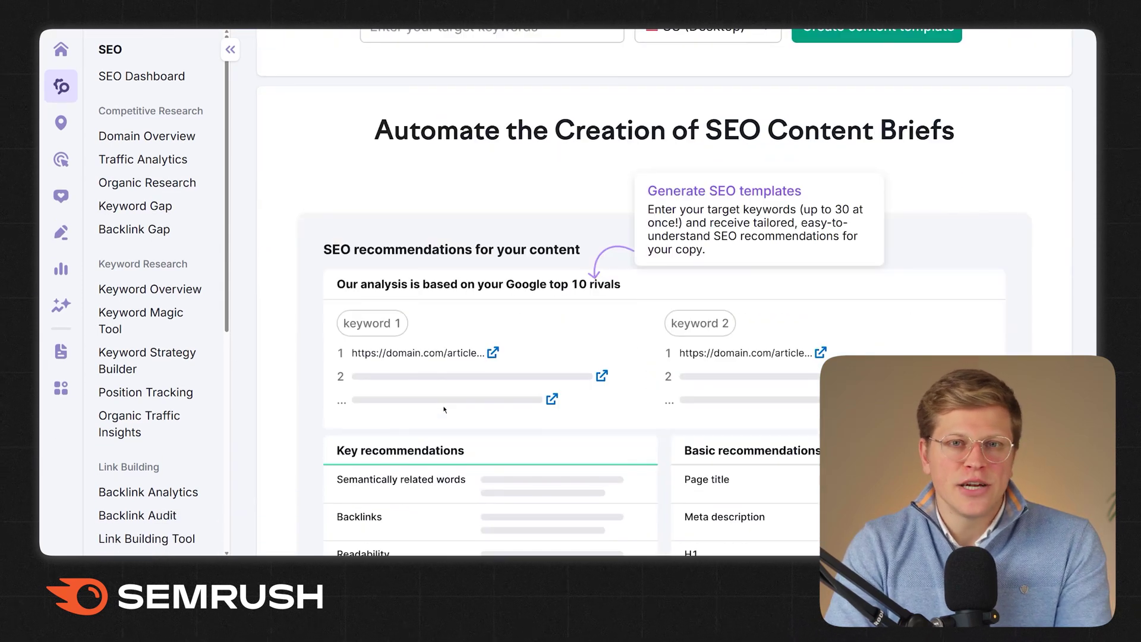
scroll(444, 410, up, 3)
click(489, 245)
text(me)
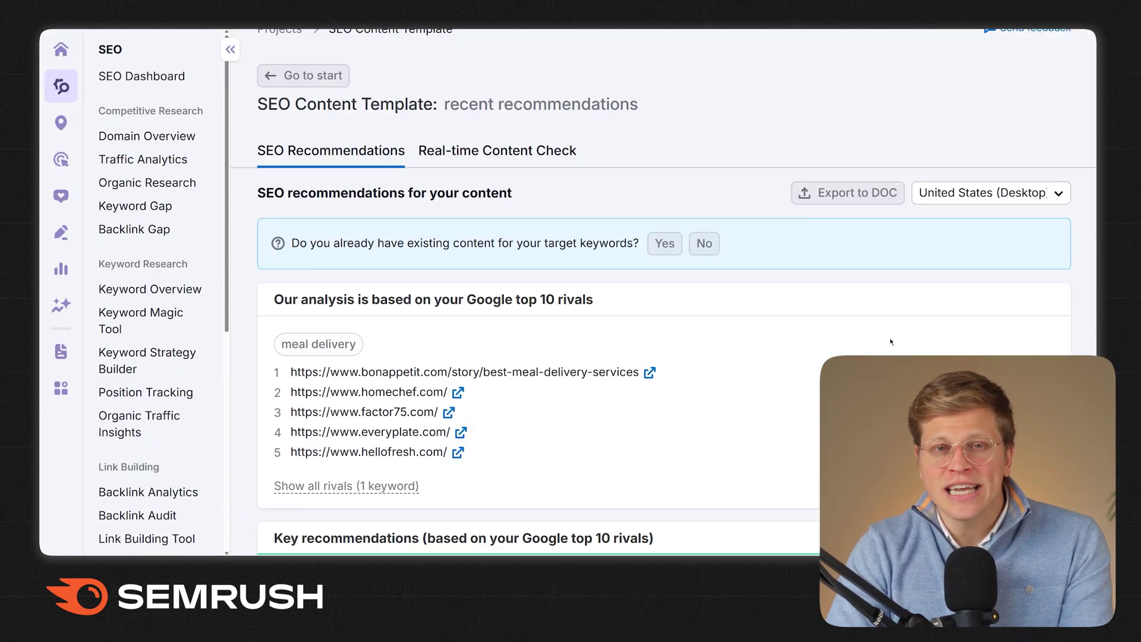
scroll(889, 339, down, 5)
scroll(890, 341, down, 4)
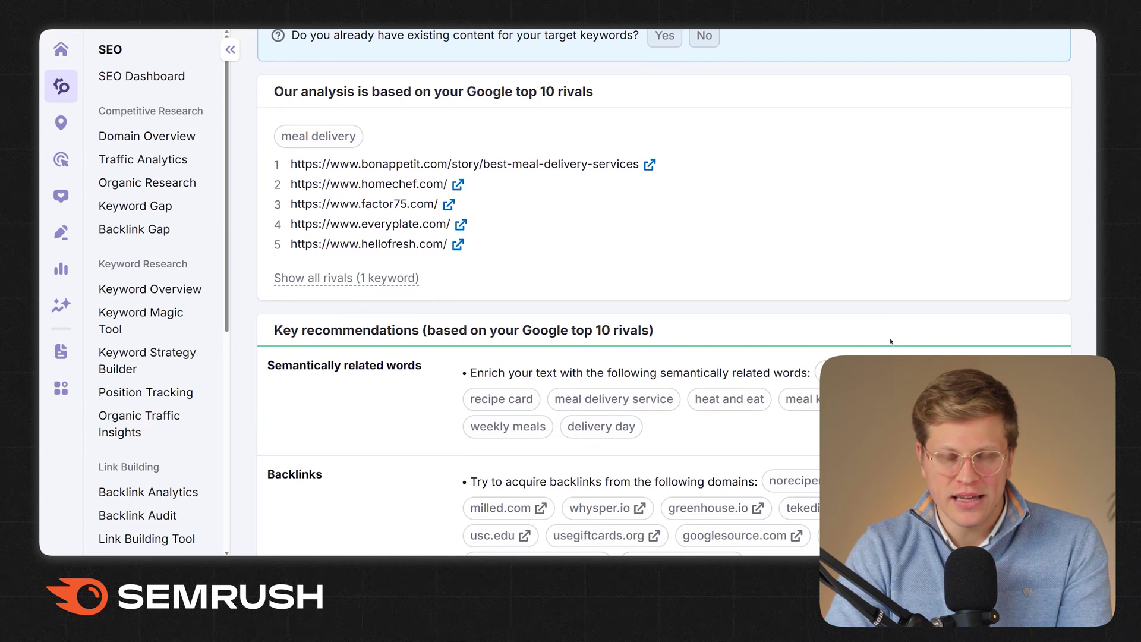
scroll(889, 342, down, 5)
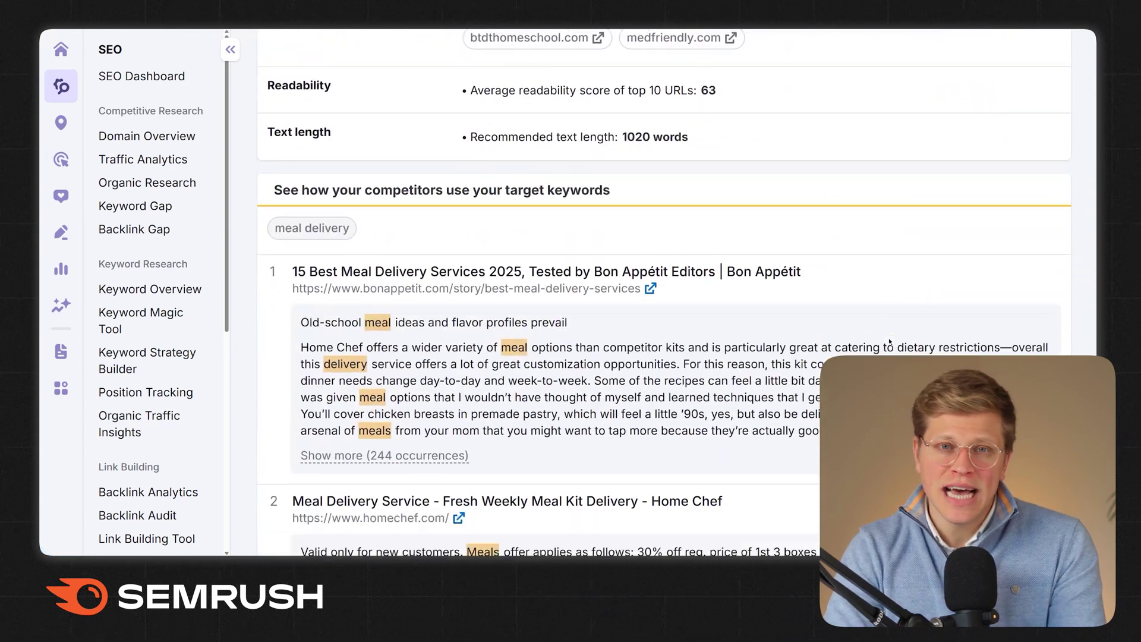
scroll(889, 341, down, 2)
- Read Bon Appétit's full snippet with 244 keyword occurrences, then scroll through the other competitors
click(397, 356)
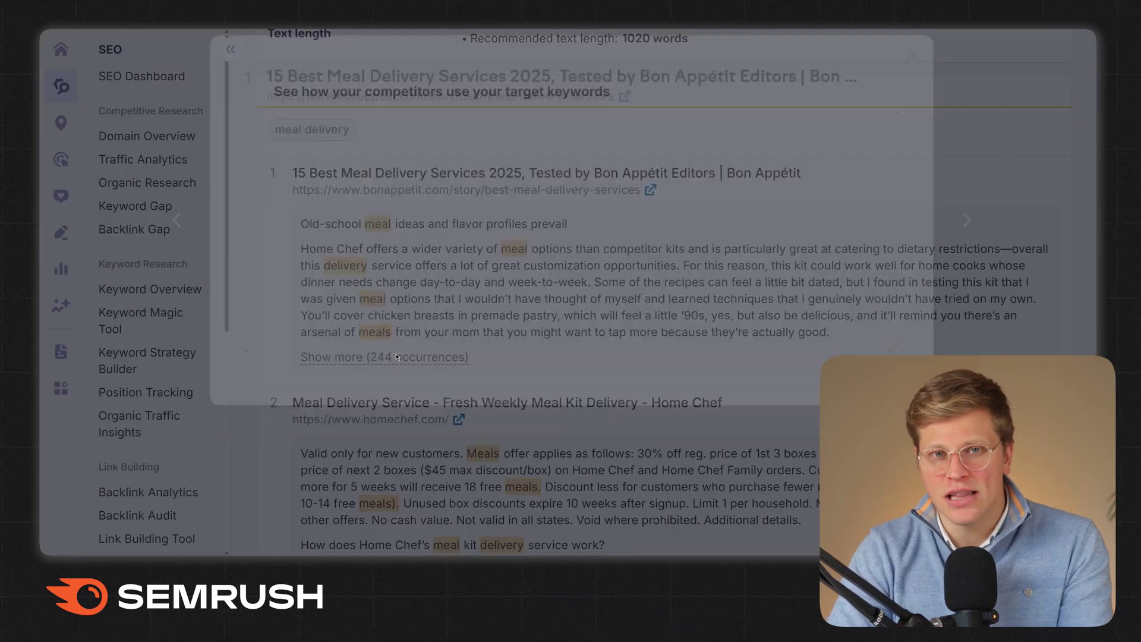
drag(897, 197, 896, 207)
scroll(868, 246, down, 2)
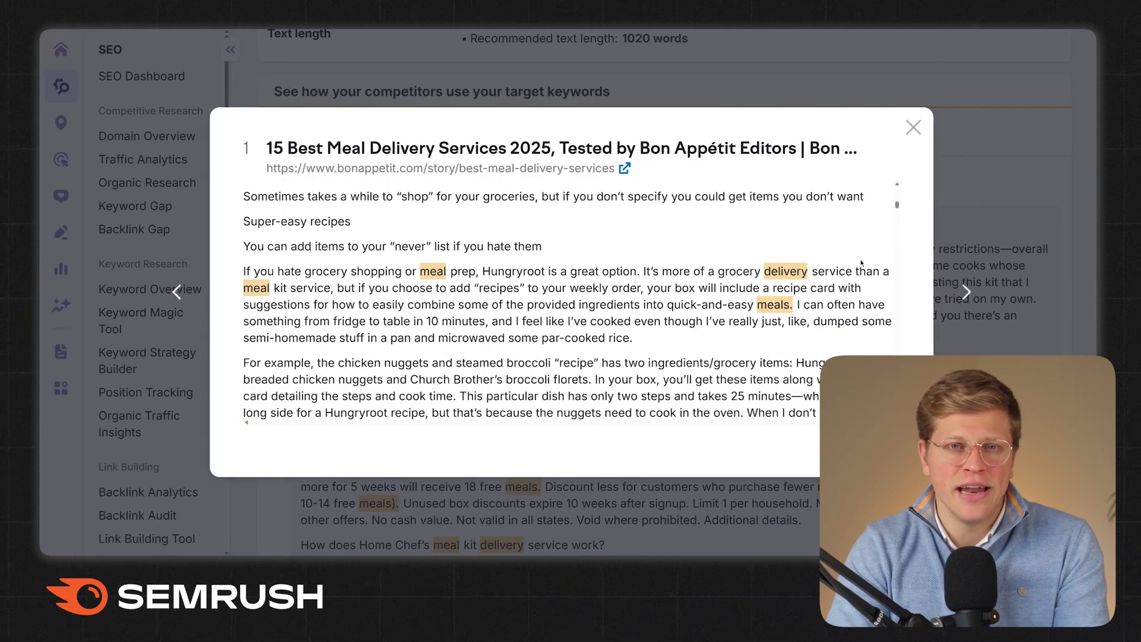
scroll(868, 271, down, 5)
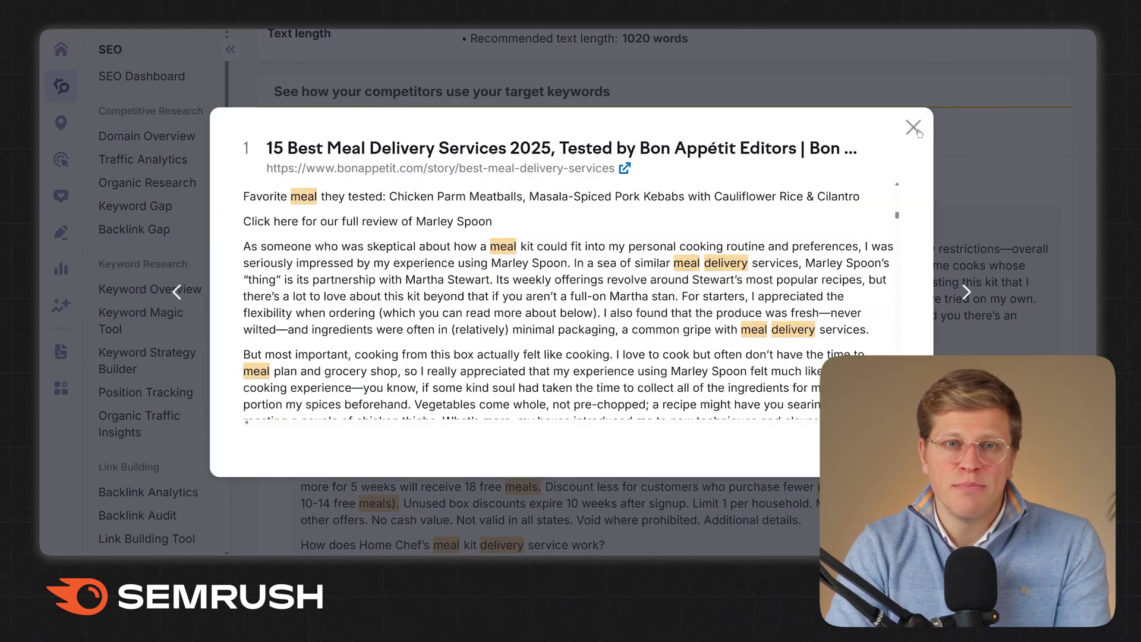
click(917, 131)
scroll(862, 248, down, 6)
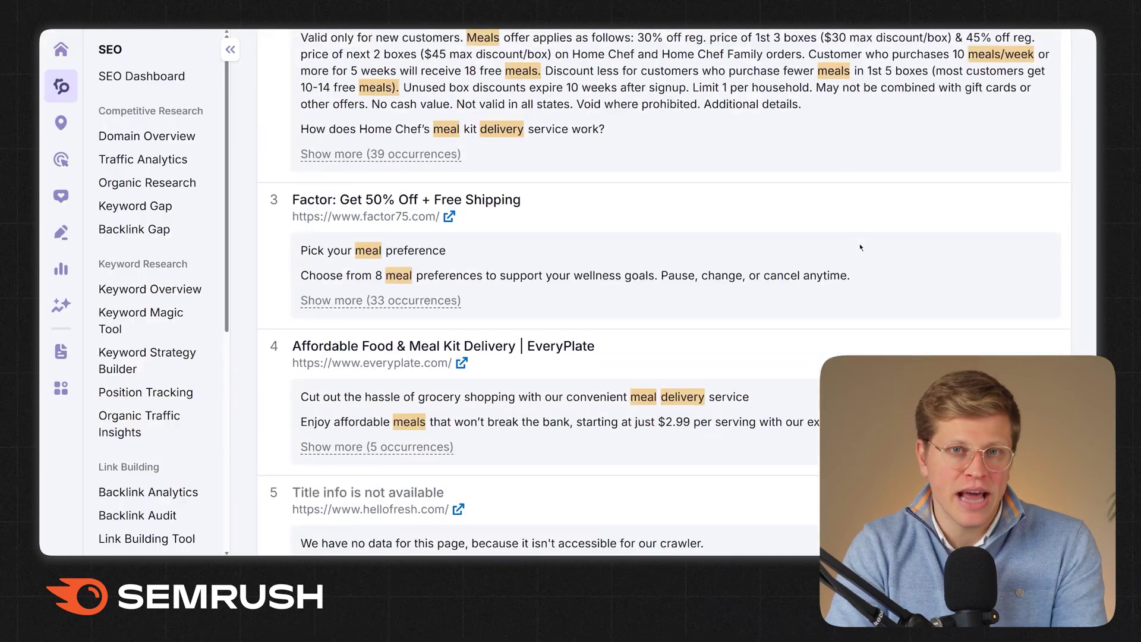
scroll(860, 247, down, 8)
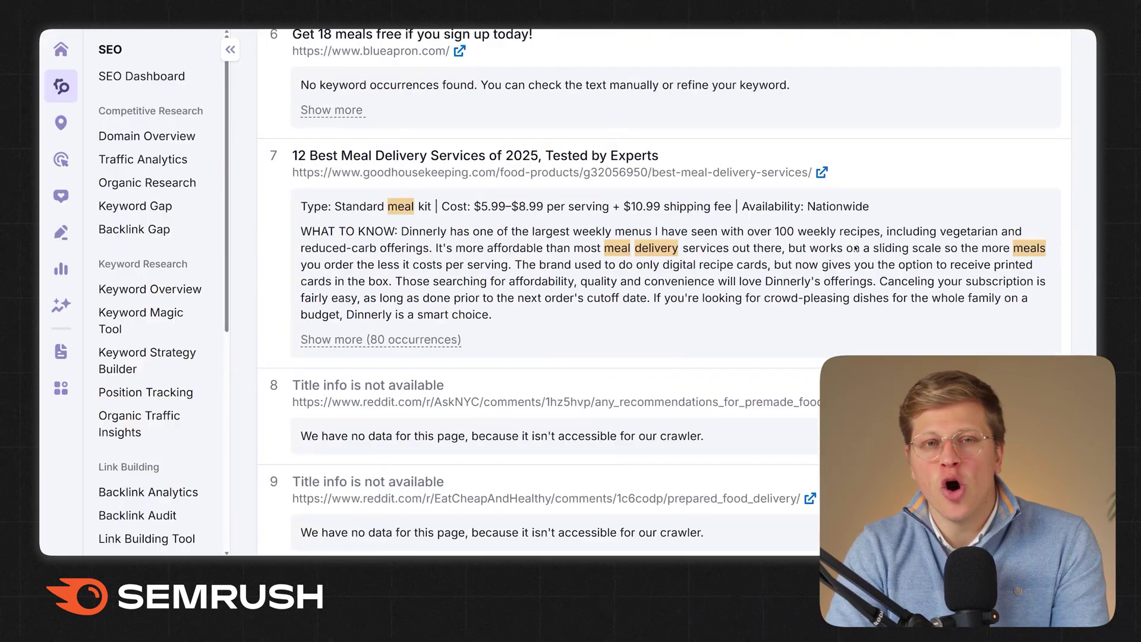
scroll(856, 249, down, 3)
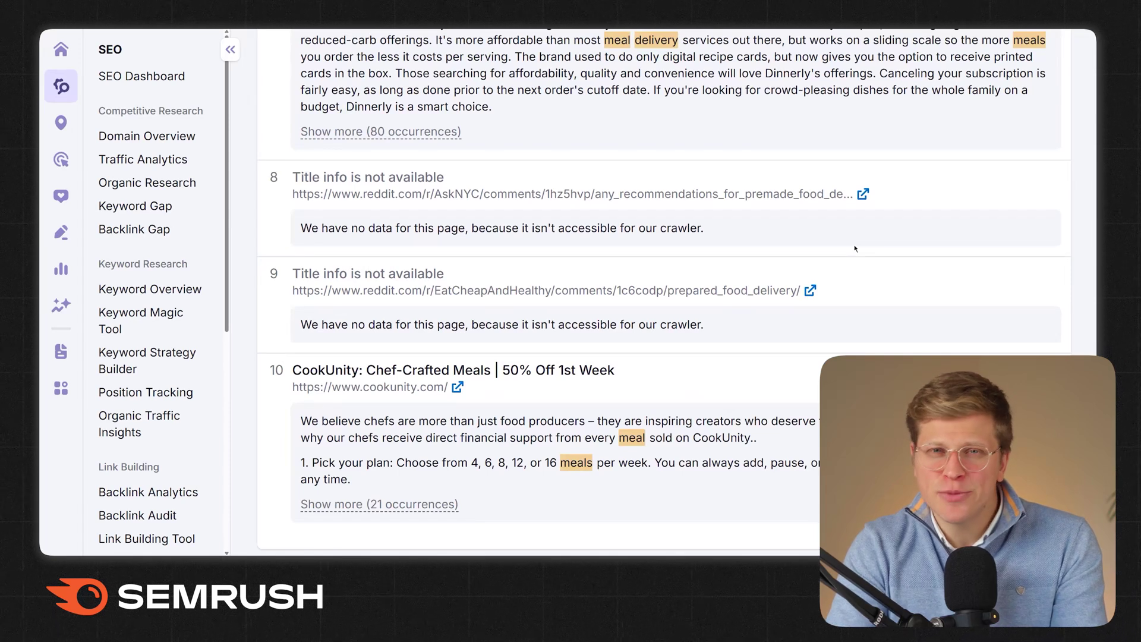
scroll(855, 249, down, 8)
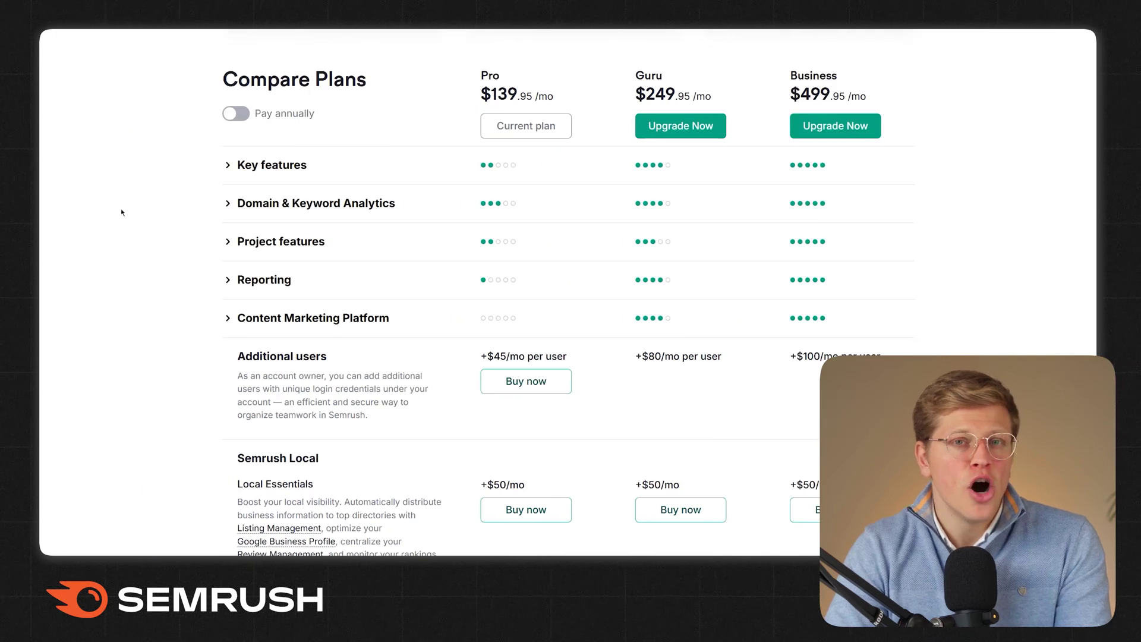
- Expand and collapse the Key features and Domain & Keyword Analytics plan comparison rows
click(237, 167)
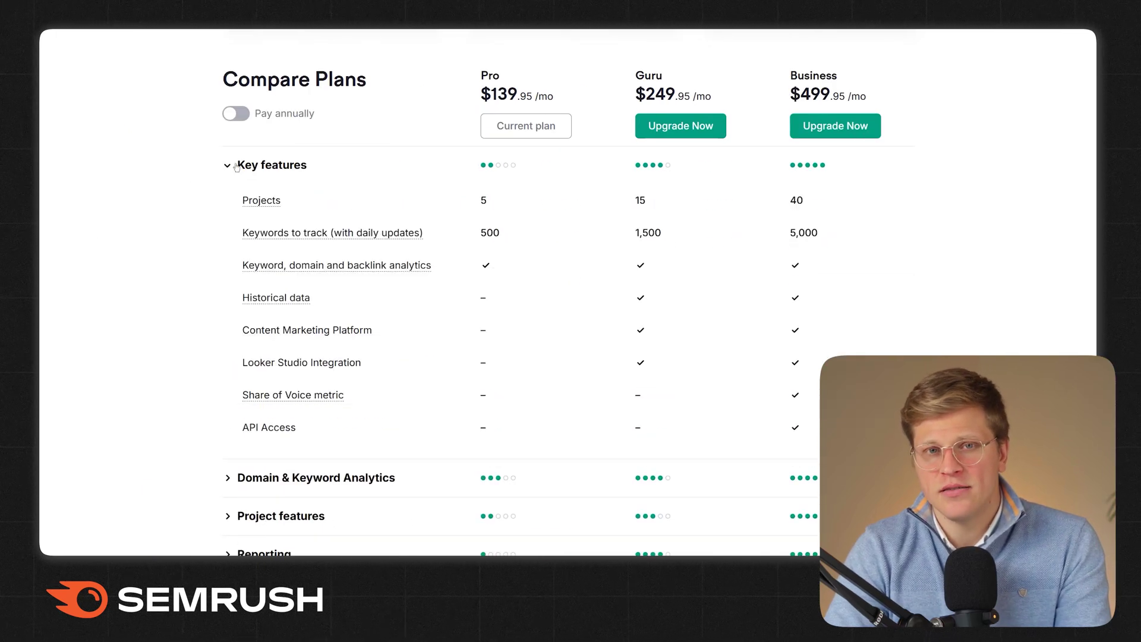
click(237, 167)
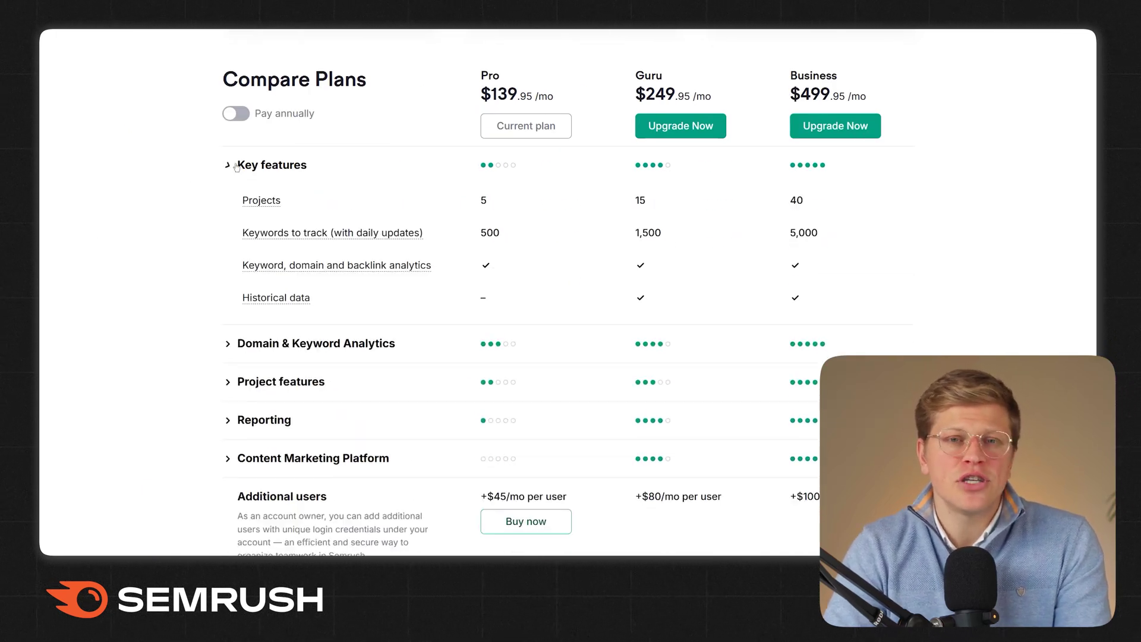
click(235, 201)
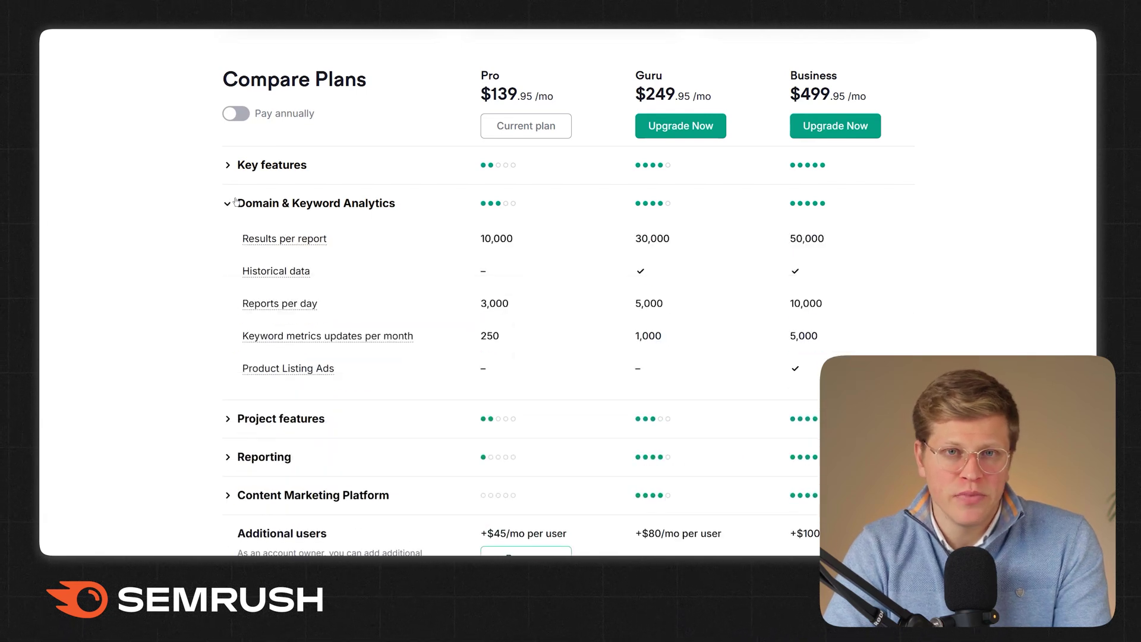
click(236, 201)
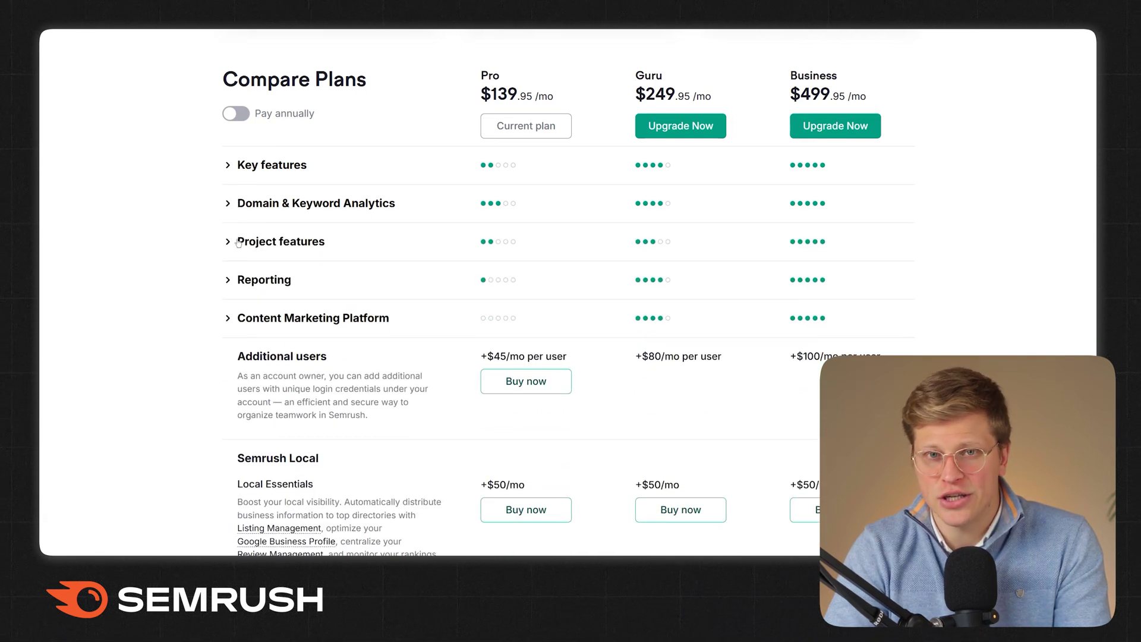
- Expand the Project features, Reporting and Content Marketing Platform rows, scrolling down to the add-ons
click(238, 243)
scroll(238, 245, down, 5)
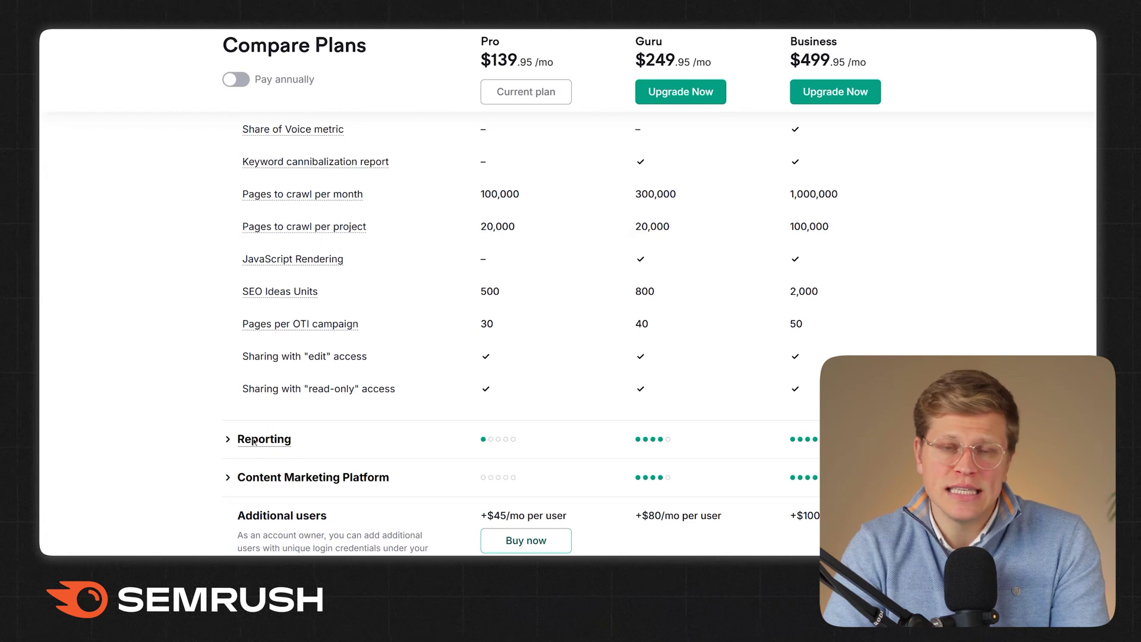
click(253, 441)
scroll(259, 416, down, 4)
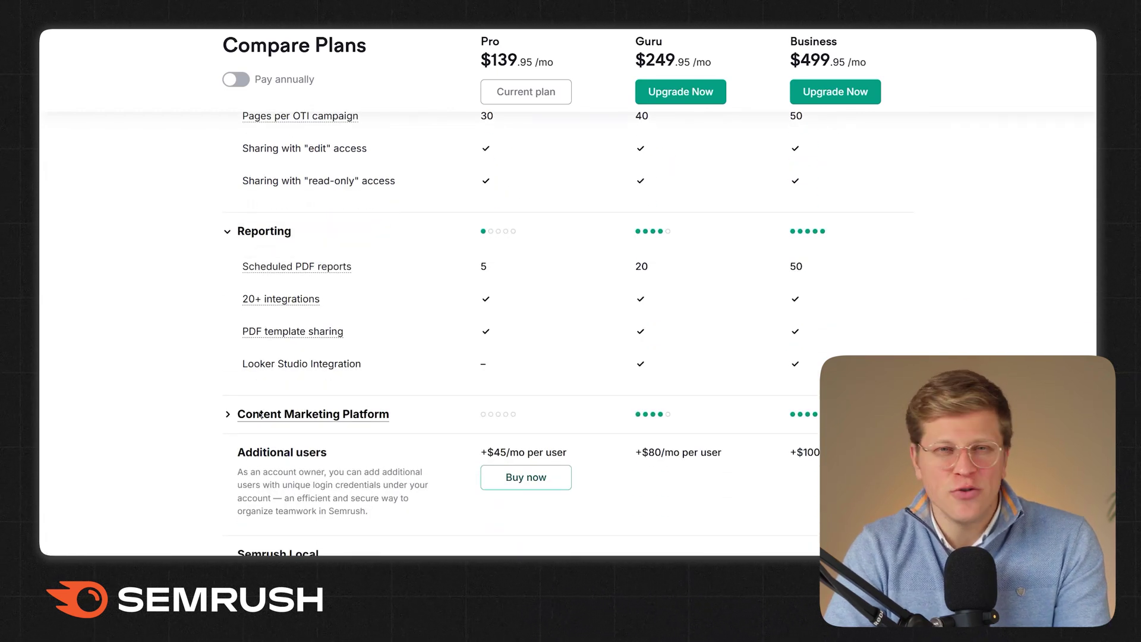
click(256, 414)
scroll(229, 376, down, 3)
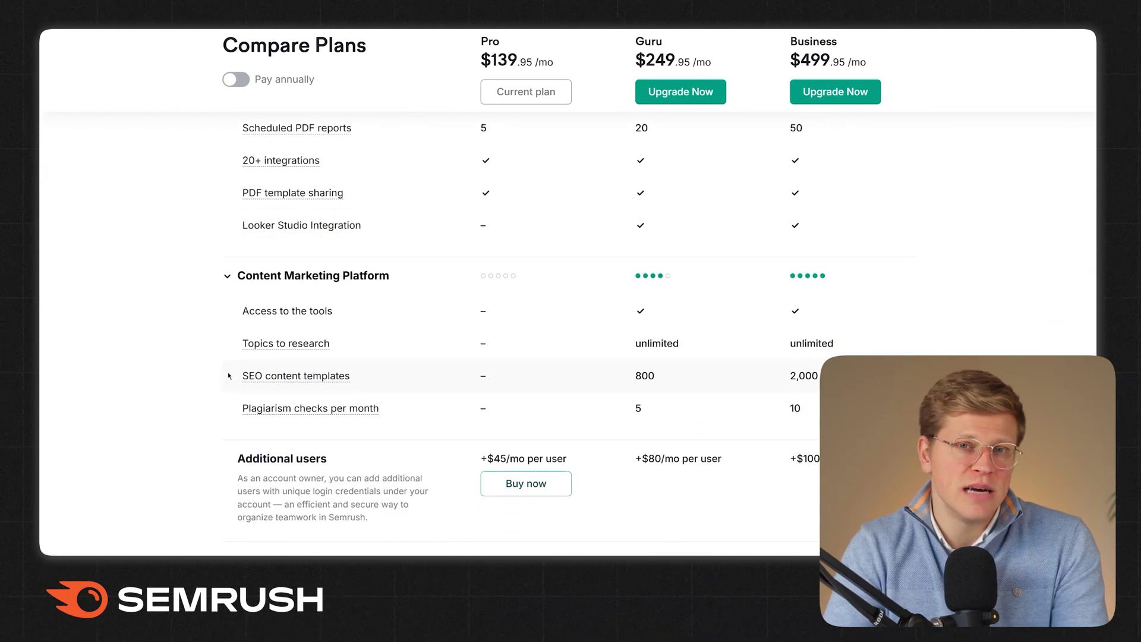
scroll(230, 376, down, 3)
scroll(190, 376, down, 3)
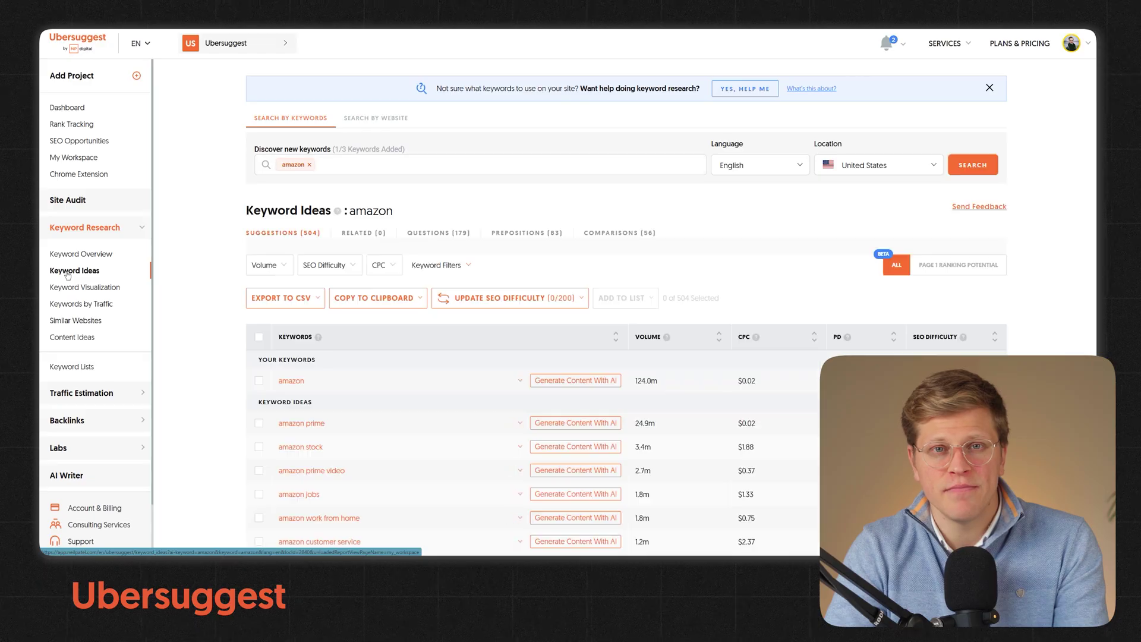
- Open Keyword Visualization for amazon and scroll down to the Questions: Amazon tree
click(72, 292)
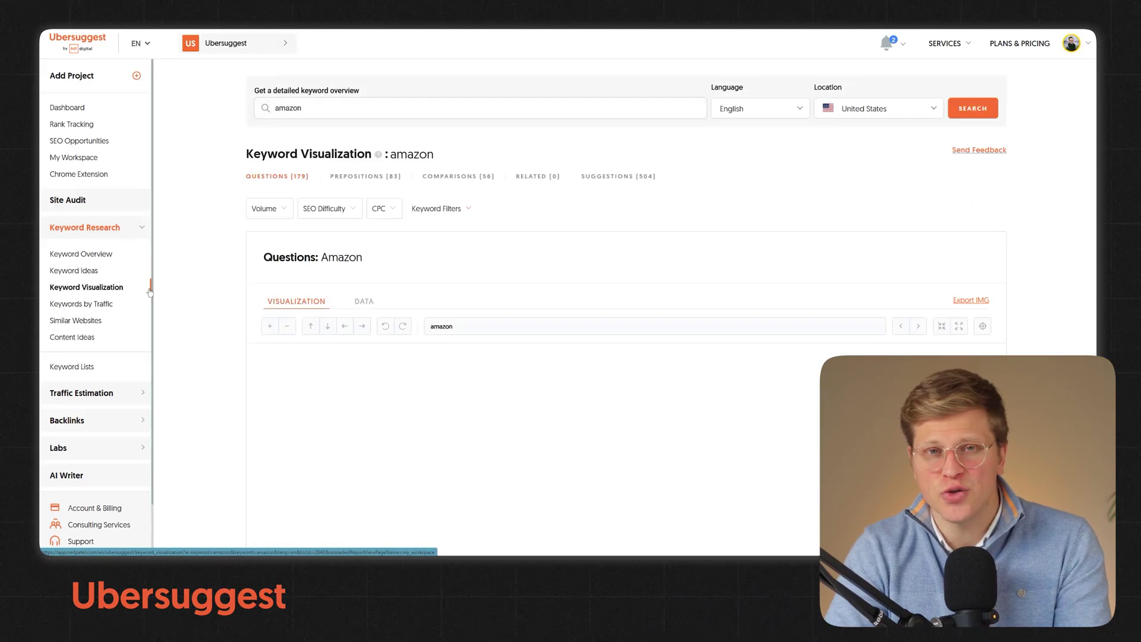
scroll(179, 293, down, 5)
scroll(223, 294, down, 2)
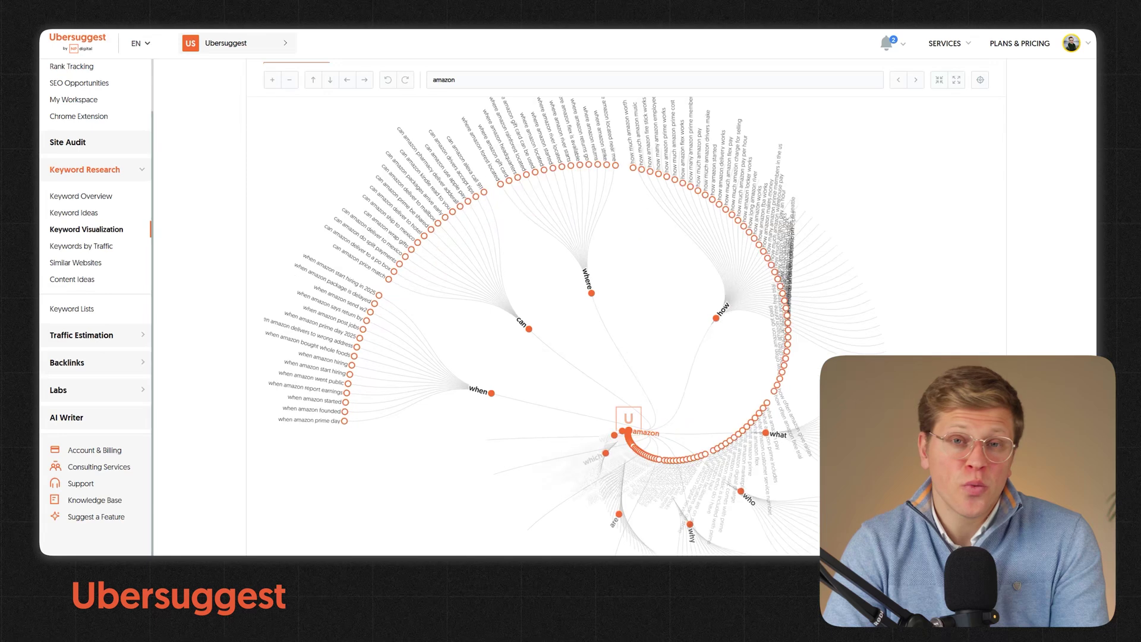
scroll(622, 326, down, 3)
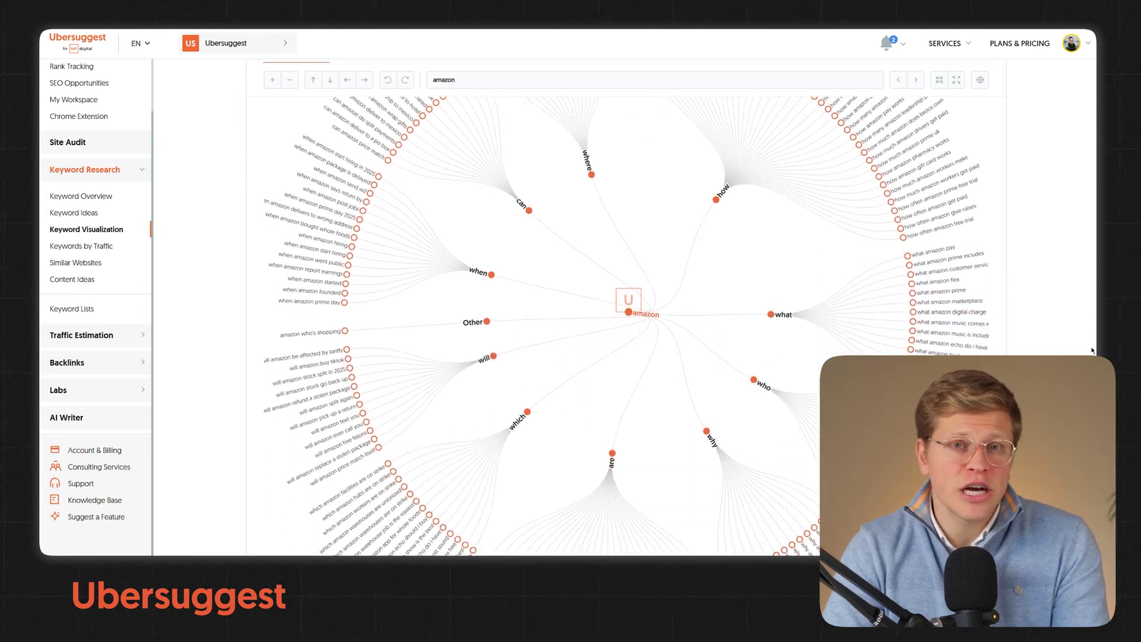
scroll(622, 326, down, 2)
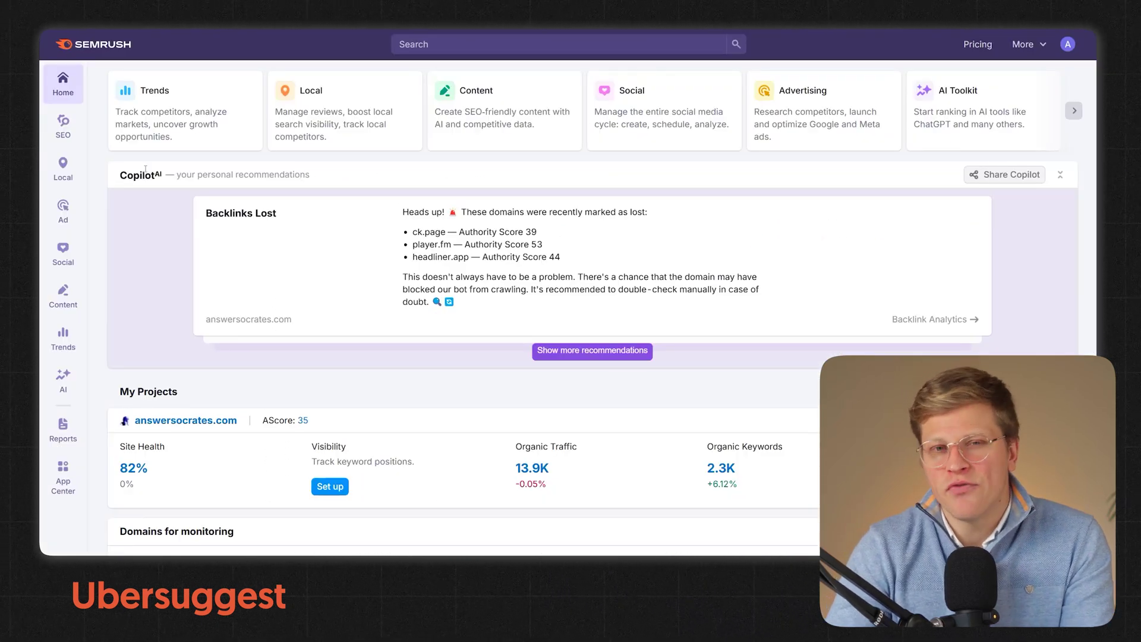
- Load the answersocrates.com SEO Project Dashboard and scroll through its analytics, audit and traffic widgets
mouse_move(66, 130)
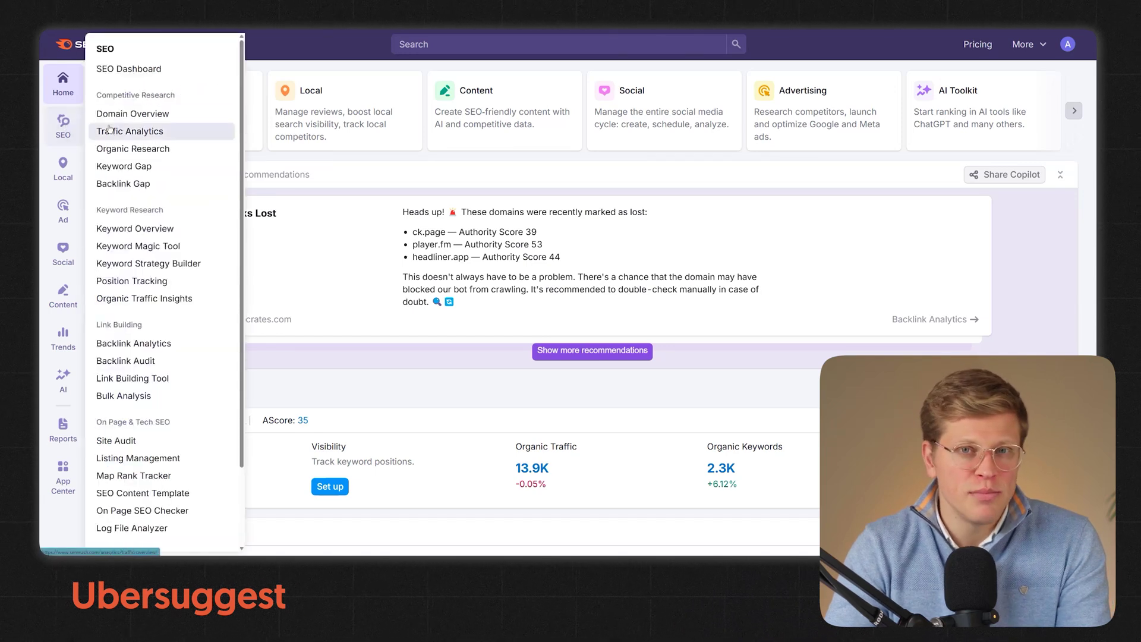
click(61, 131)
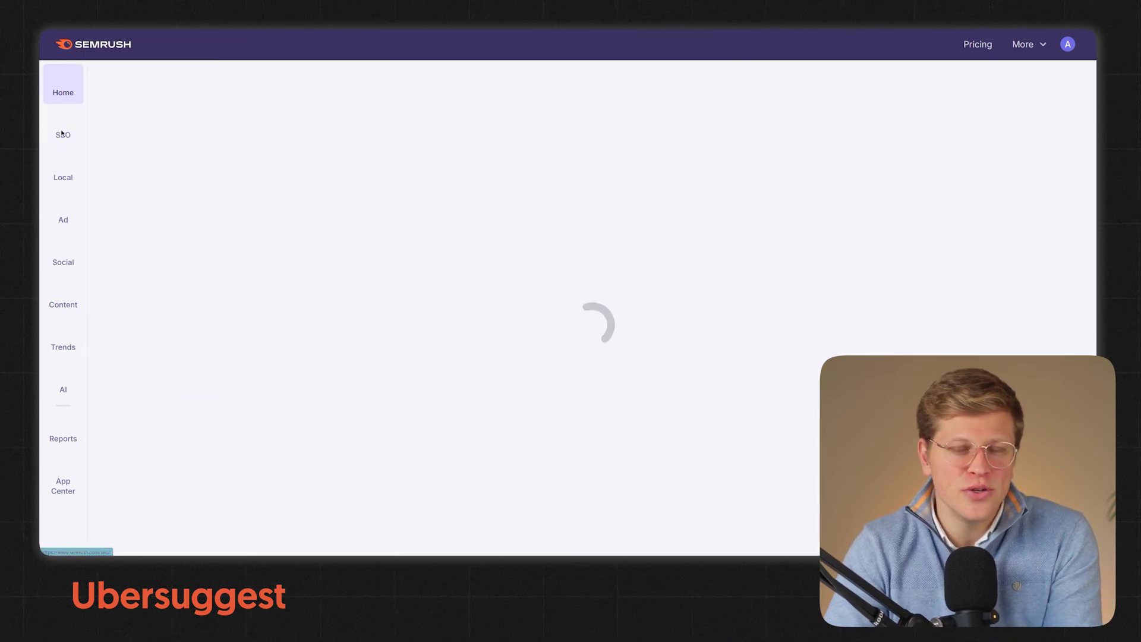
mouse_move(58, 132)
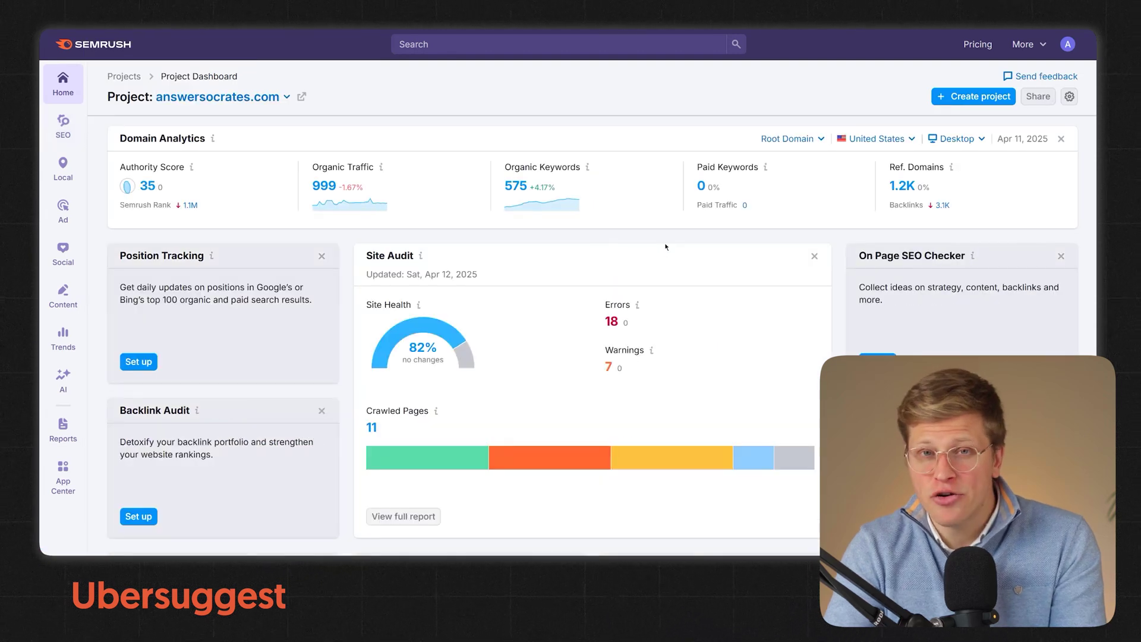
scroll(664, 247, down, 7)
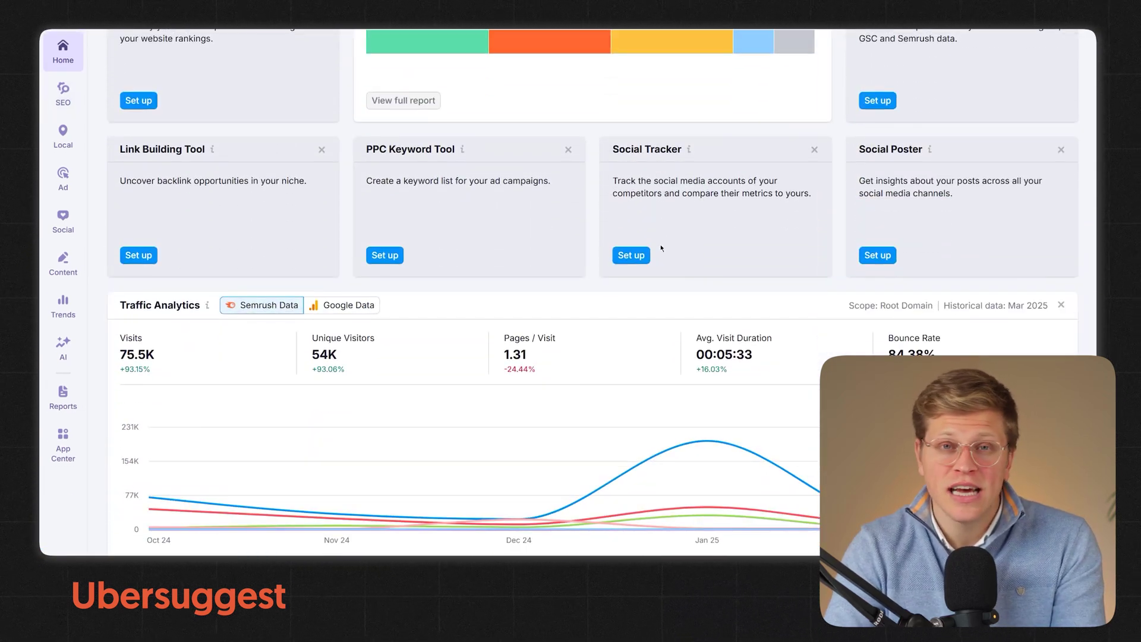
scroll(660, 248, down, 6)
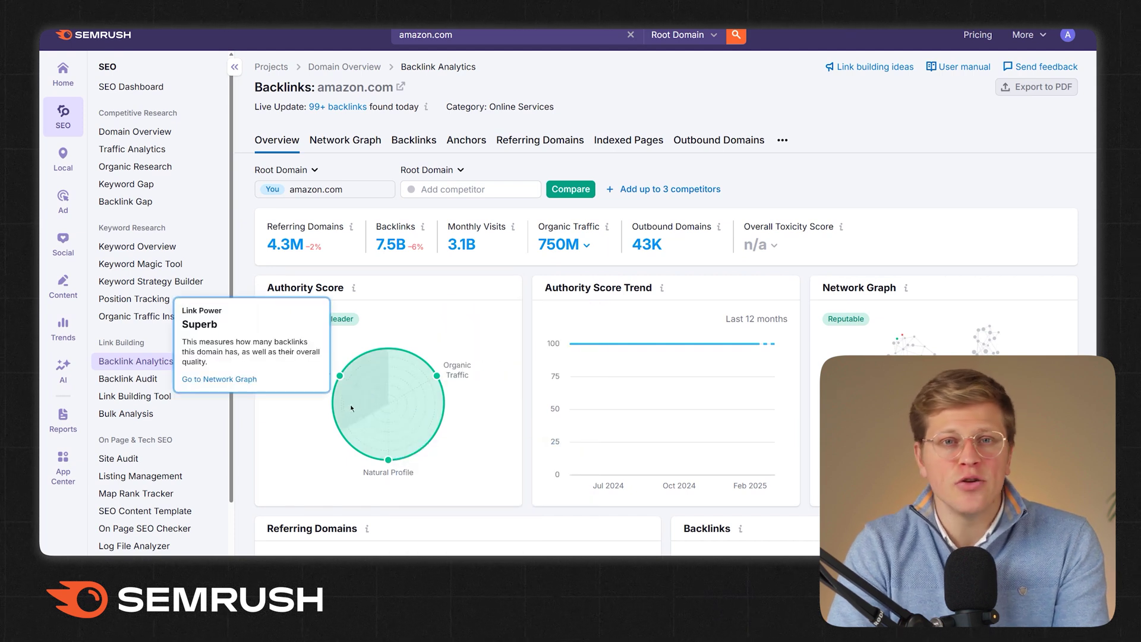
- Review the answersocrates.com Backlink Audit report with its Low toxicity rating, then go to Backlink Gap
mouse_move(406, 388)
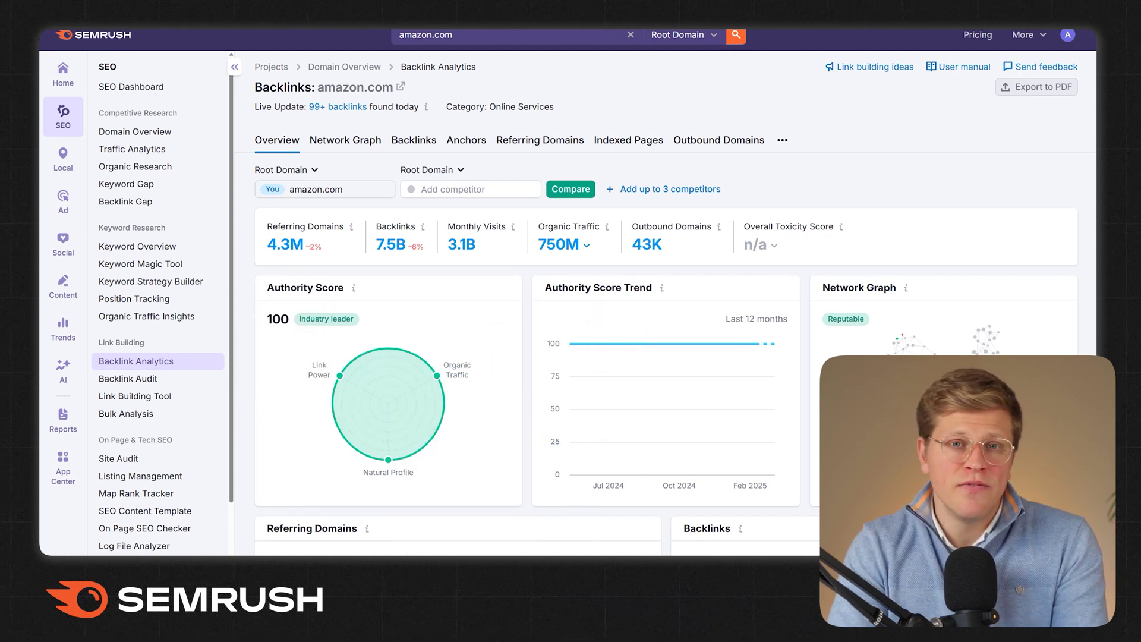
scroll(654, 297, down, 5)
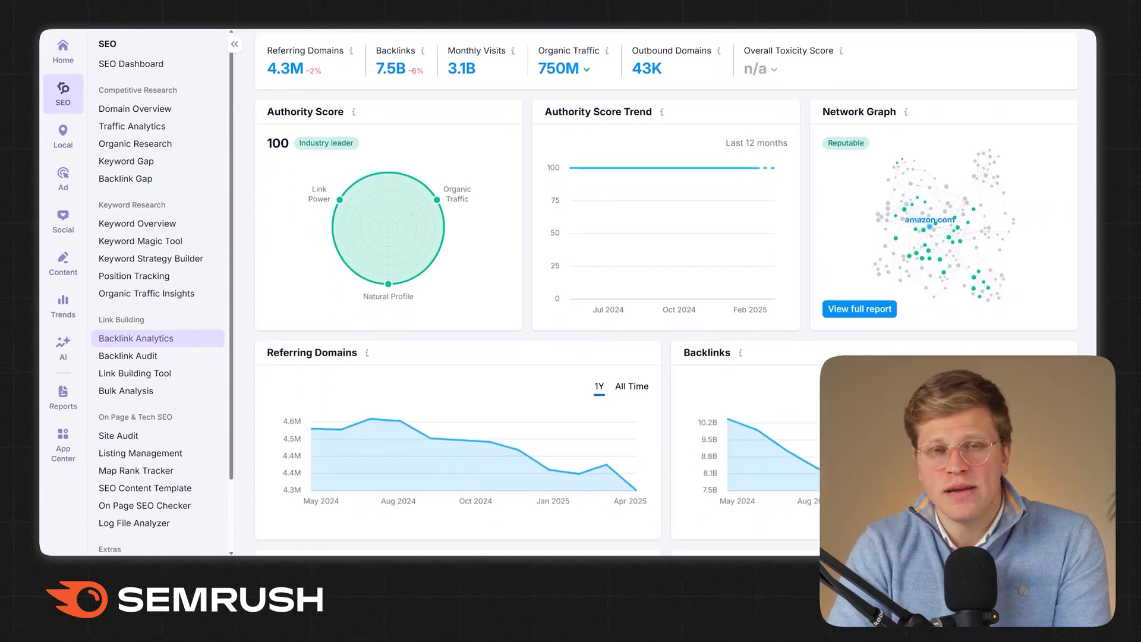
click(128, 355)
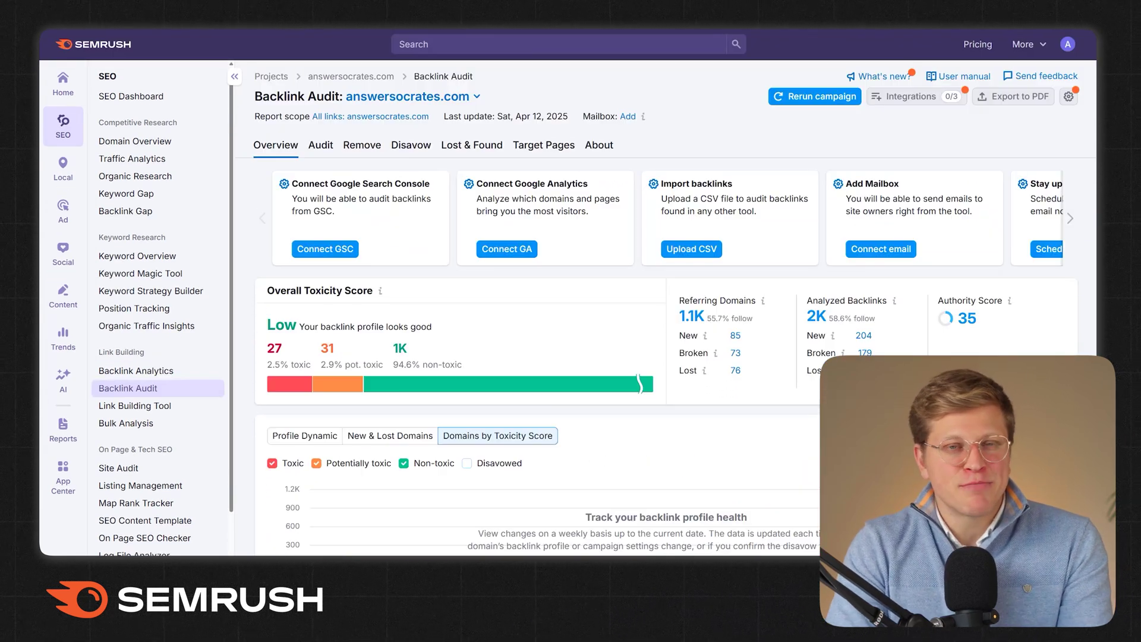
scroll(654, 297, down, 5)
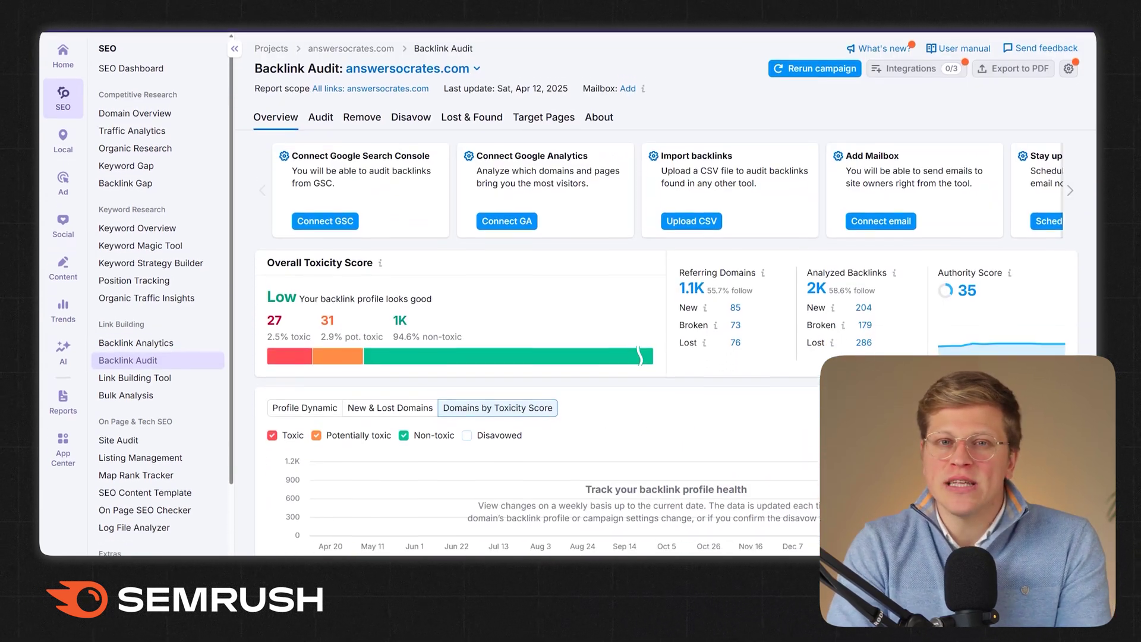
scroll(654, 297, down, 3)
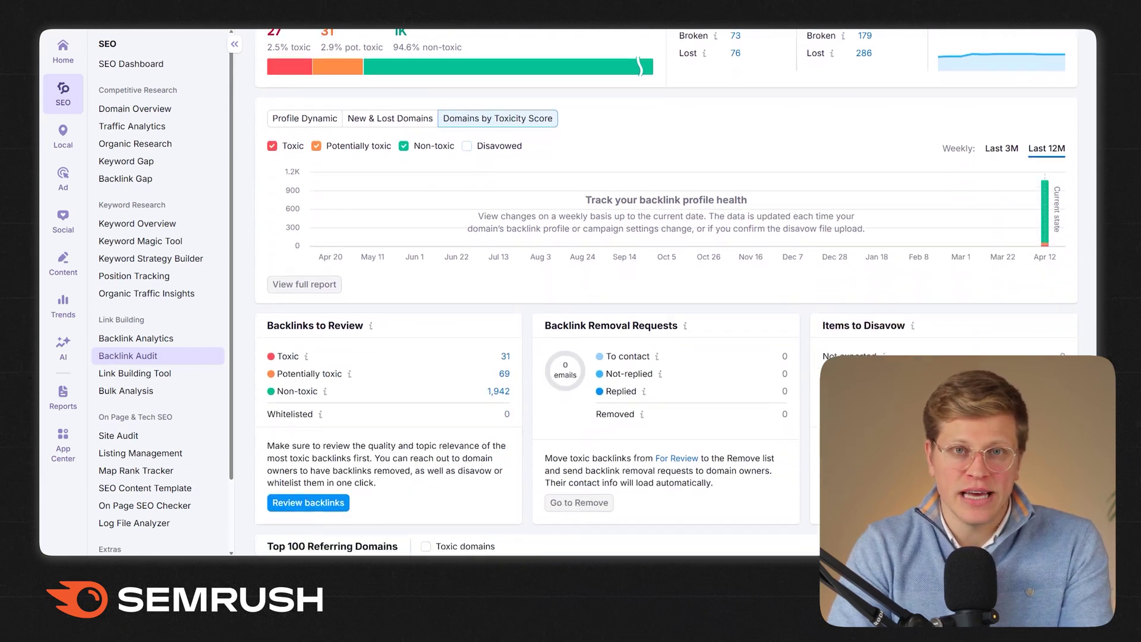
scroll(653, 297, down, 3)
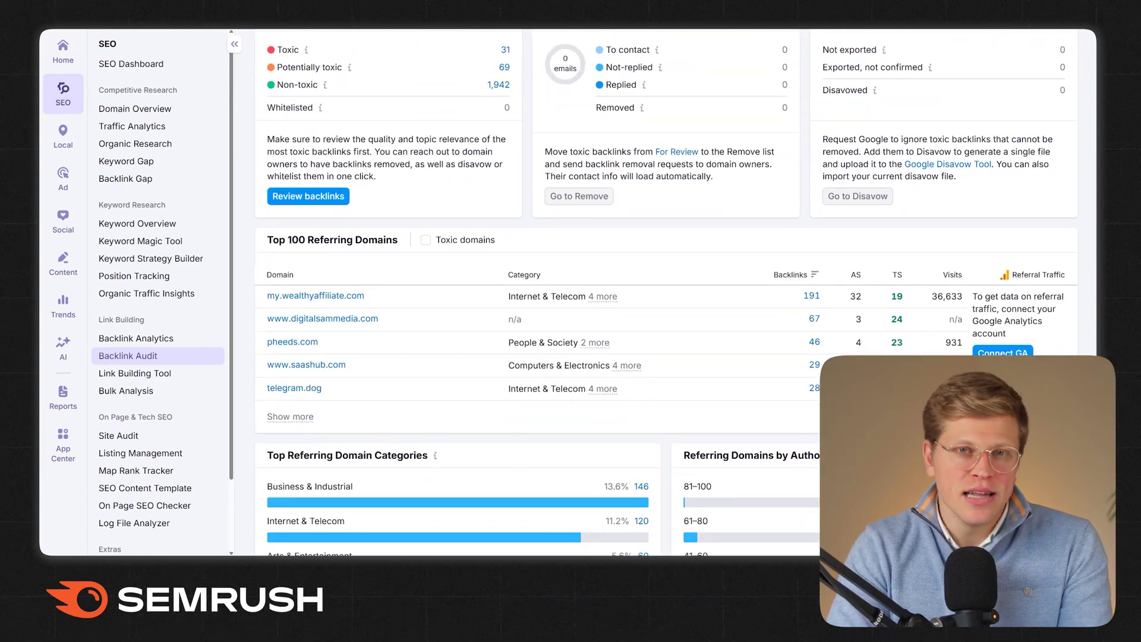
scroll(653, 297, down, 4)
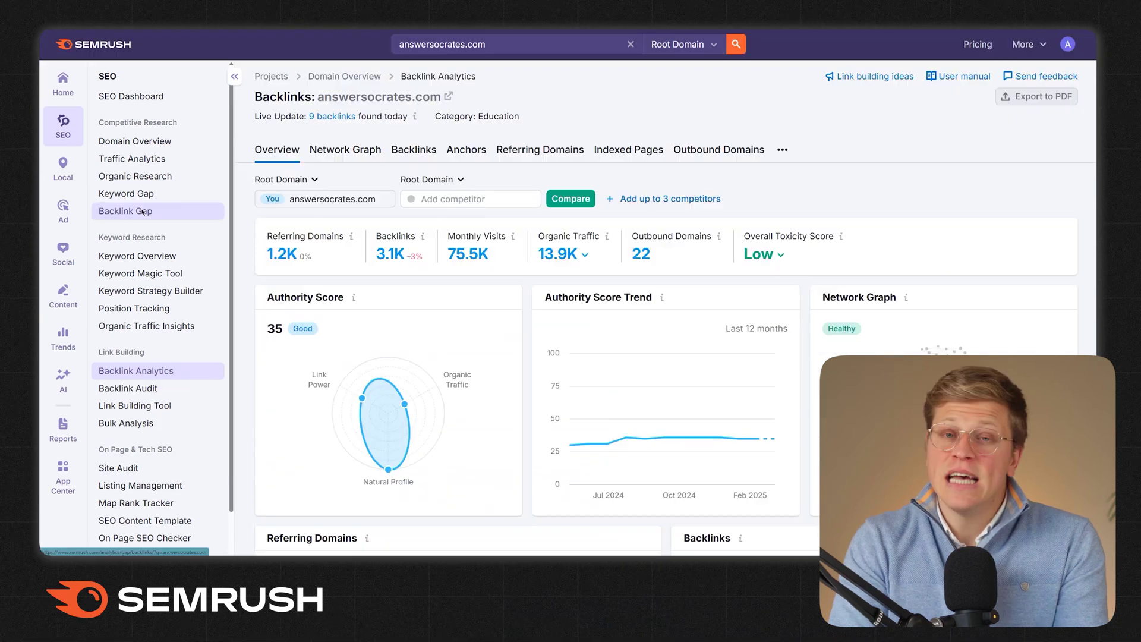
click(142, 212)
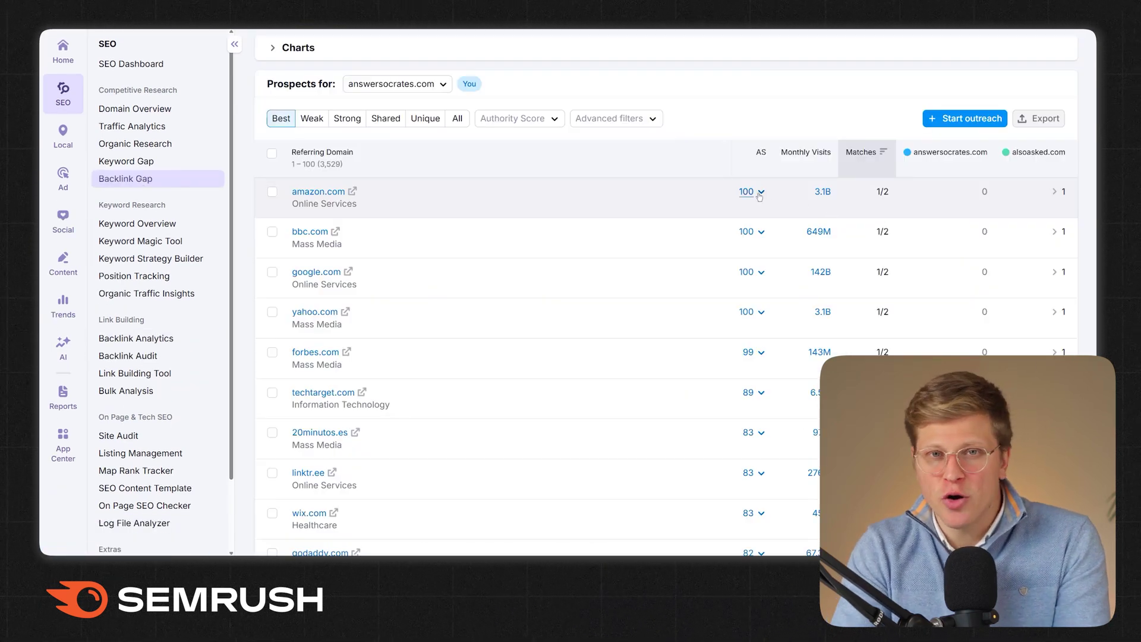
- Check how amazon.com's Authority Score is calculated
click(760, 197)
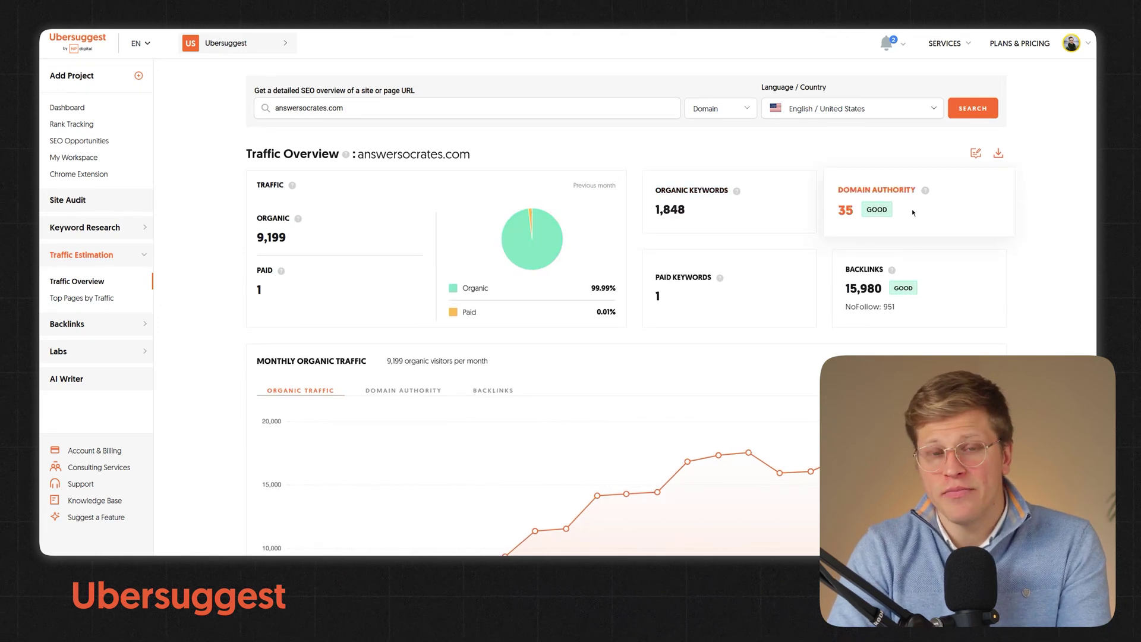
- List backlink opportunities for answersocrates.com against competitor serpstat.com, led by youtube.com at DA 100
scroll(912, 212, down, 3)
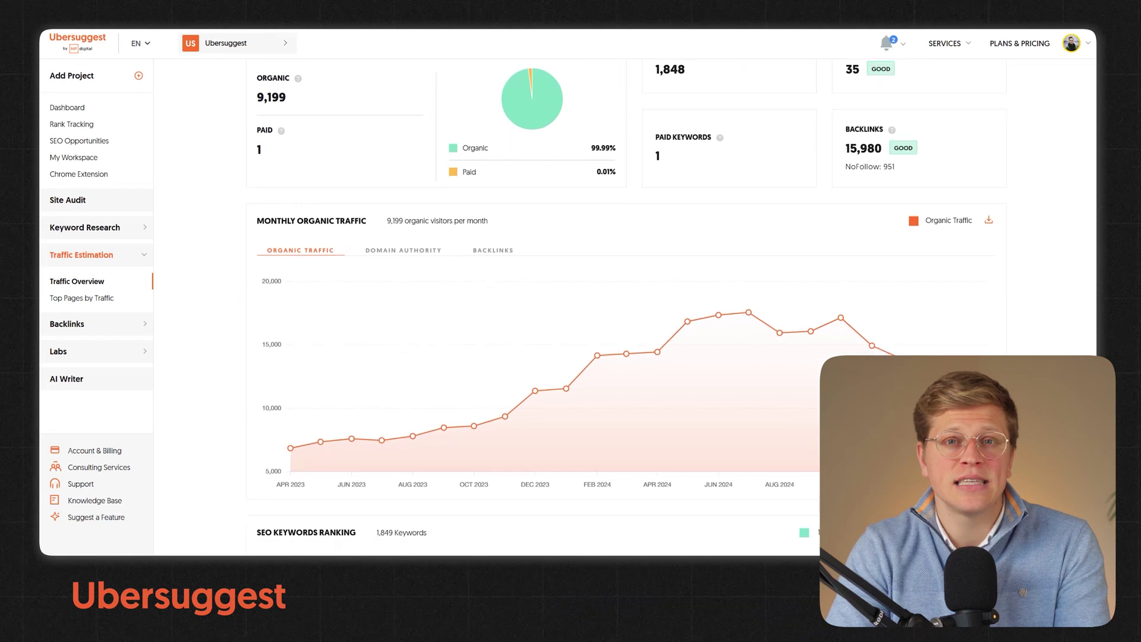
scroll(1095, 250, down, 3)
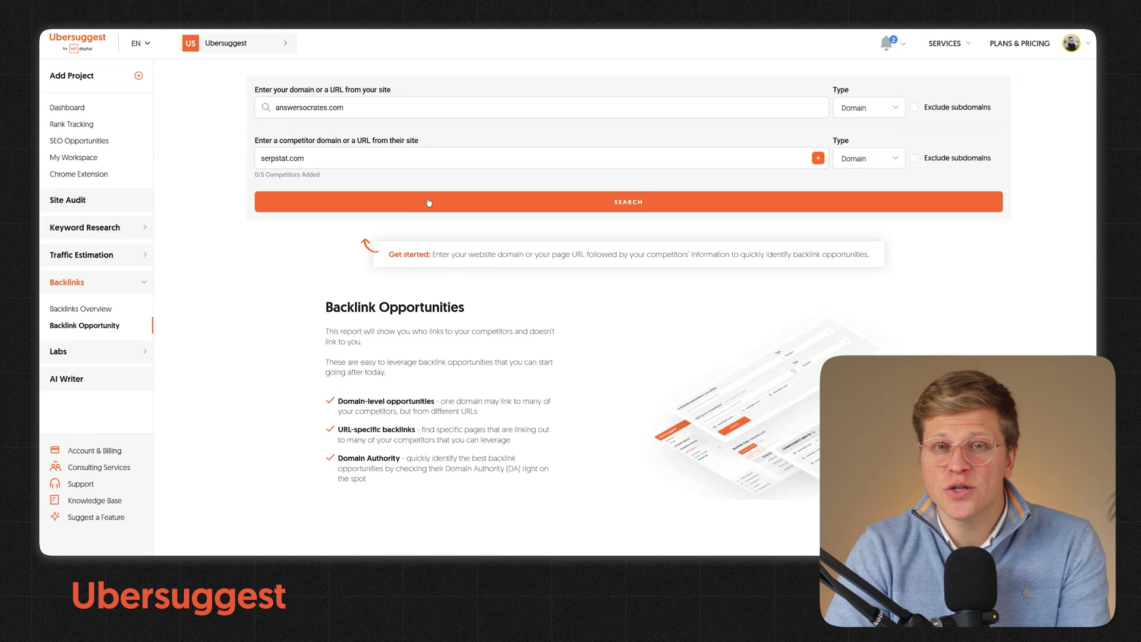
click(433, 200)
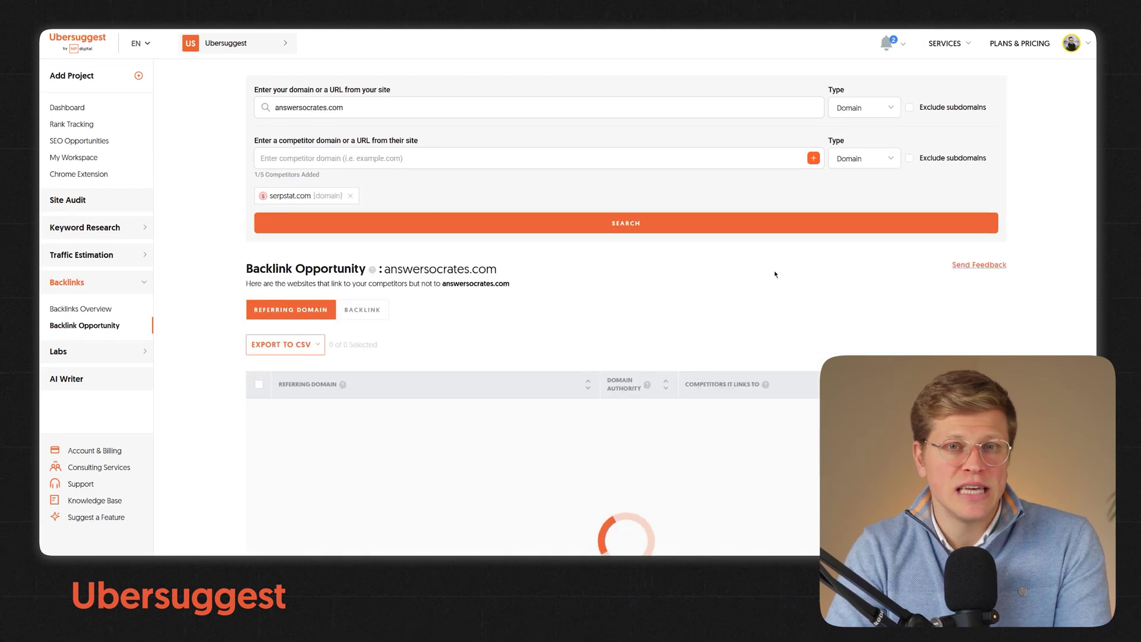
scroll(1088, 259, down, 3)
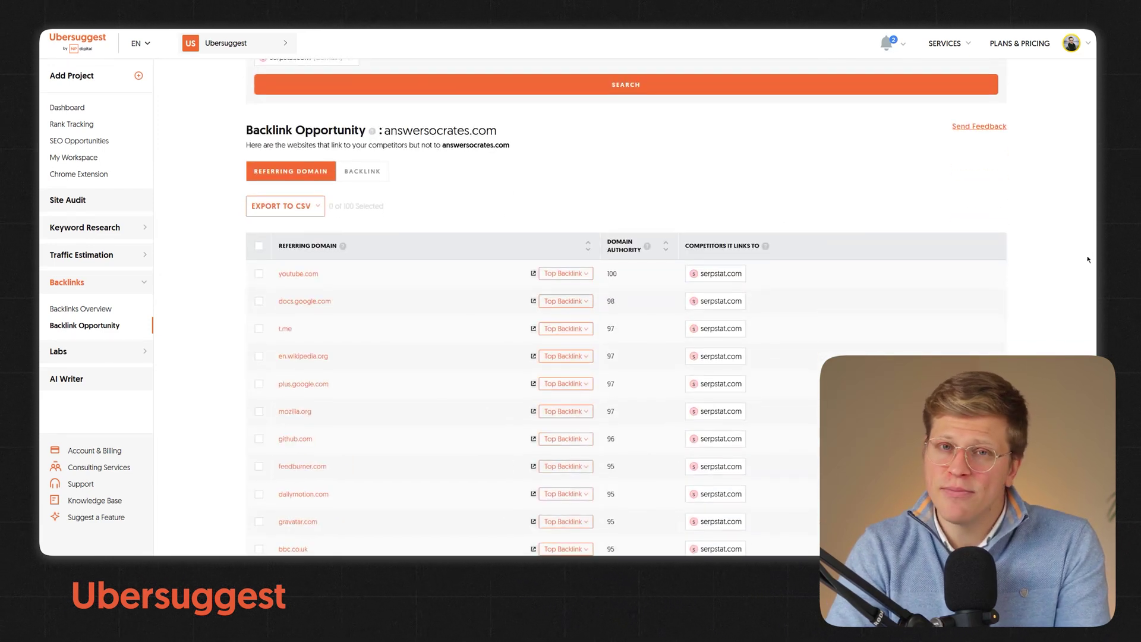
scroll(626, 307, down, 5)
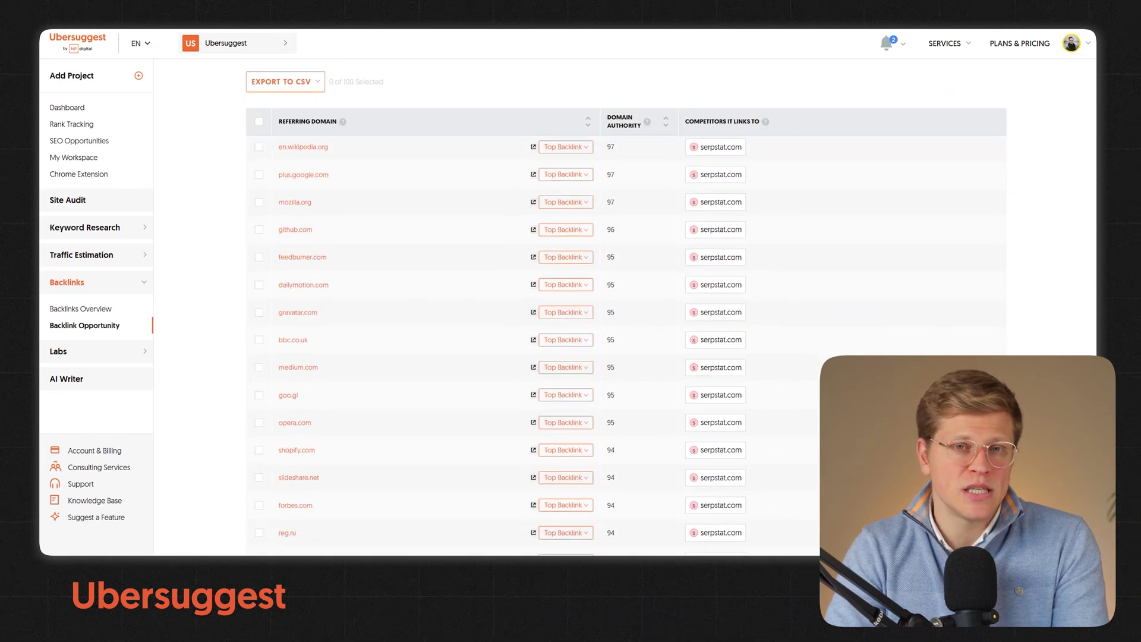
scroll(661, 322, down, 1)
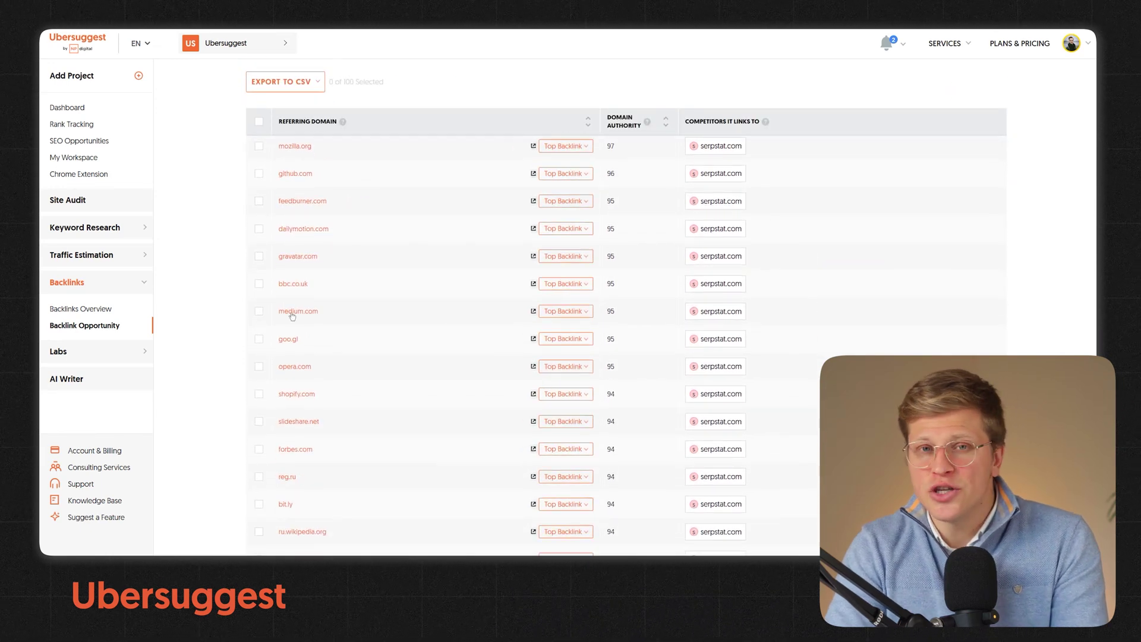
- Show the top referring pages for medium.com and bbc.co.uk
click(585, 314)
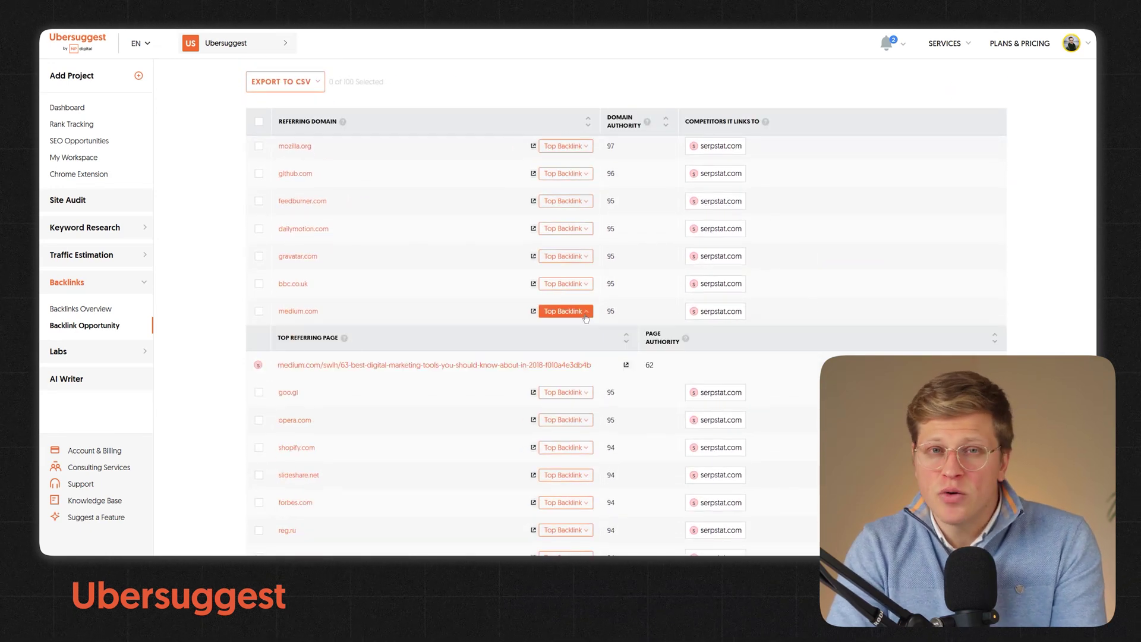
click(585, 284)
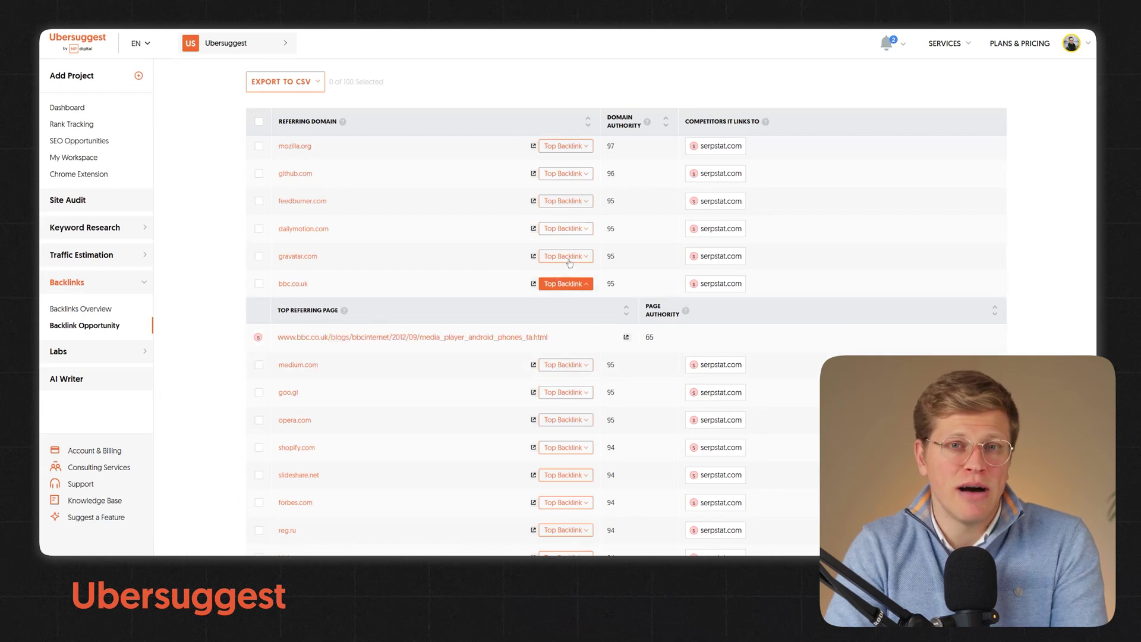
scroll(569, 263, down, 8)
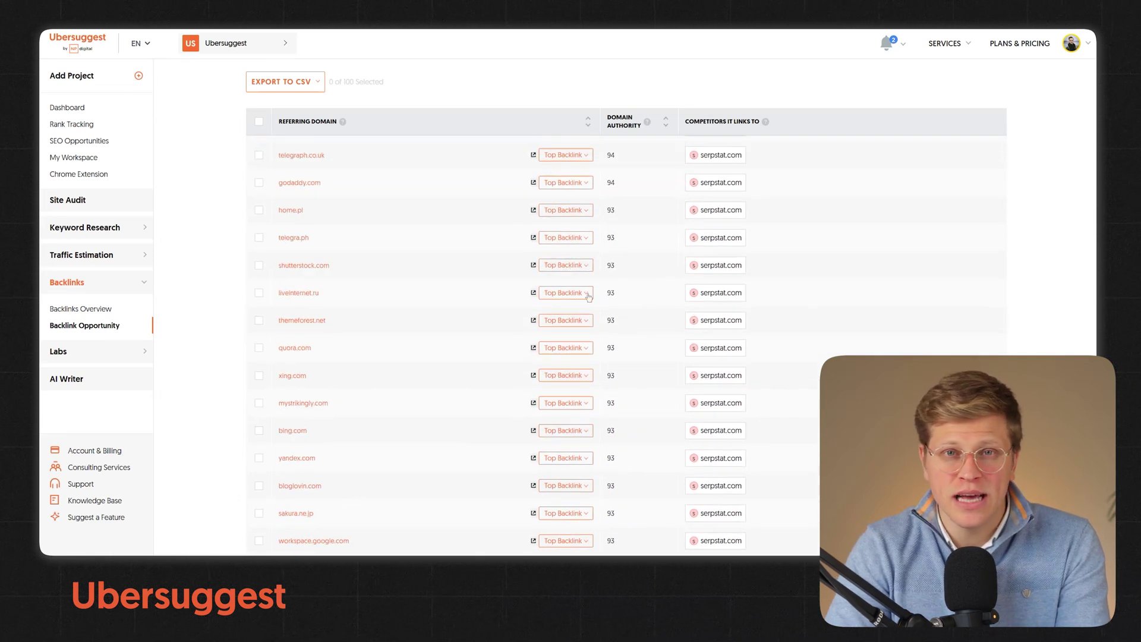